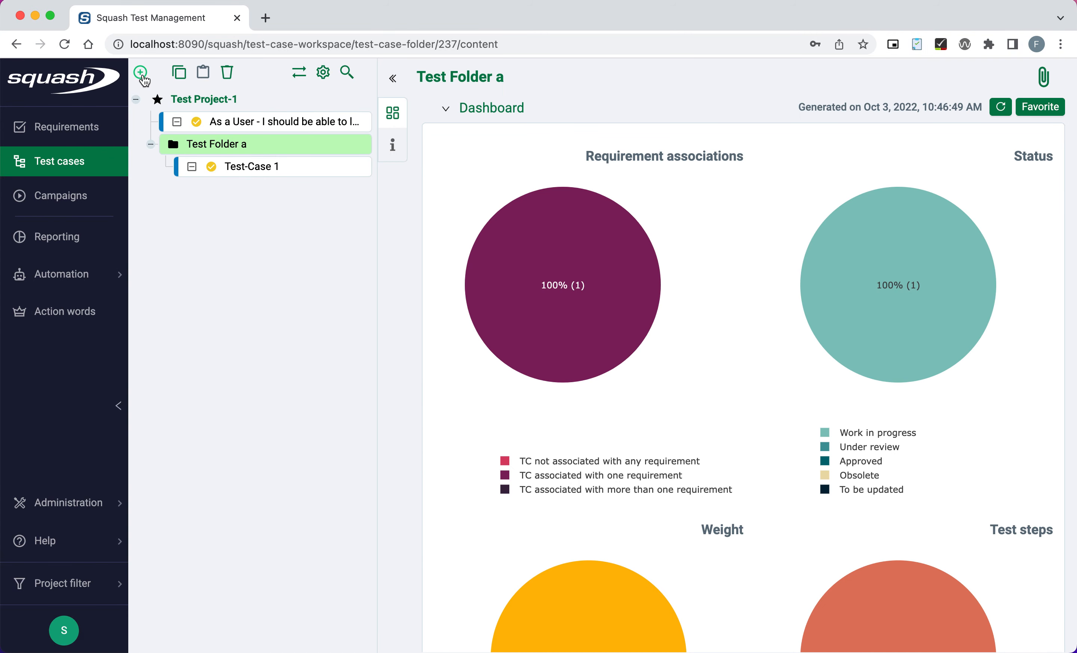
Open the Add a test case form from the + menu for Test Folder a.
click(141, 72)
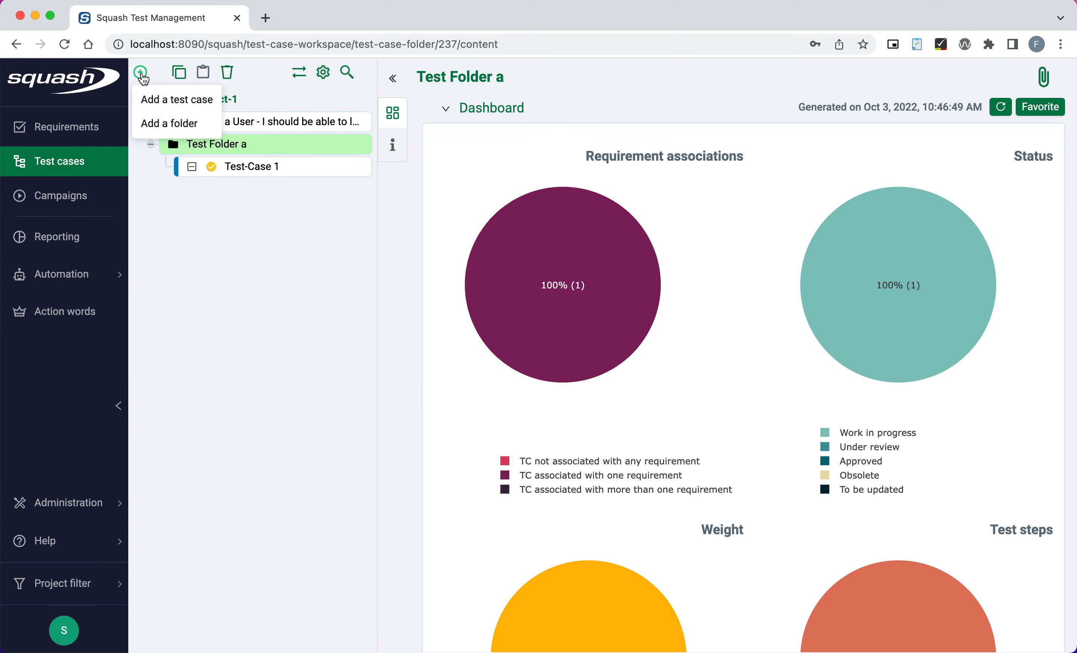
click(176, 100)
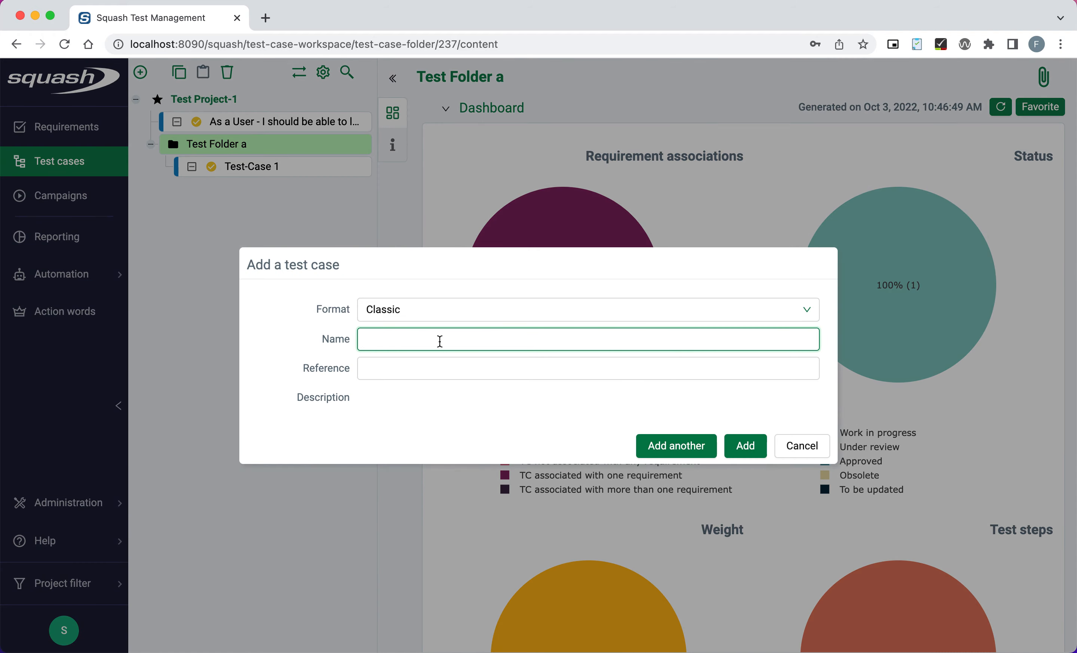
Create a Gherkin-format test case named 'As user - I can use gherkin syntax'.
click(648, 216)
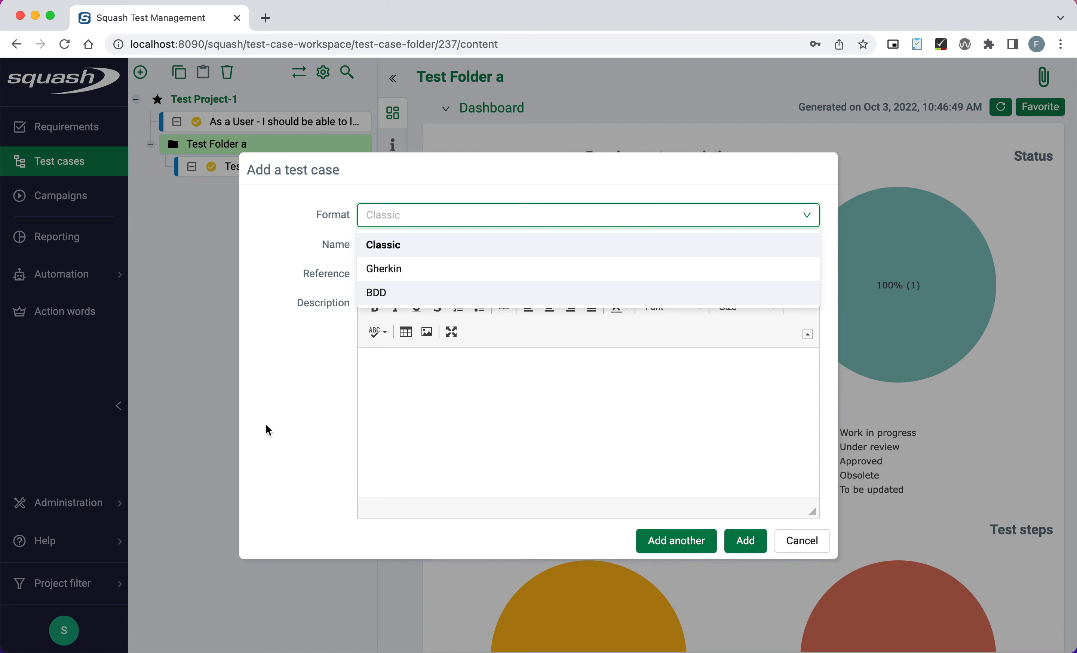
click(336, 302)
click(435, 222)
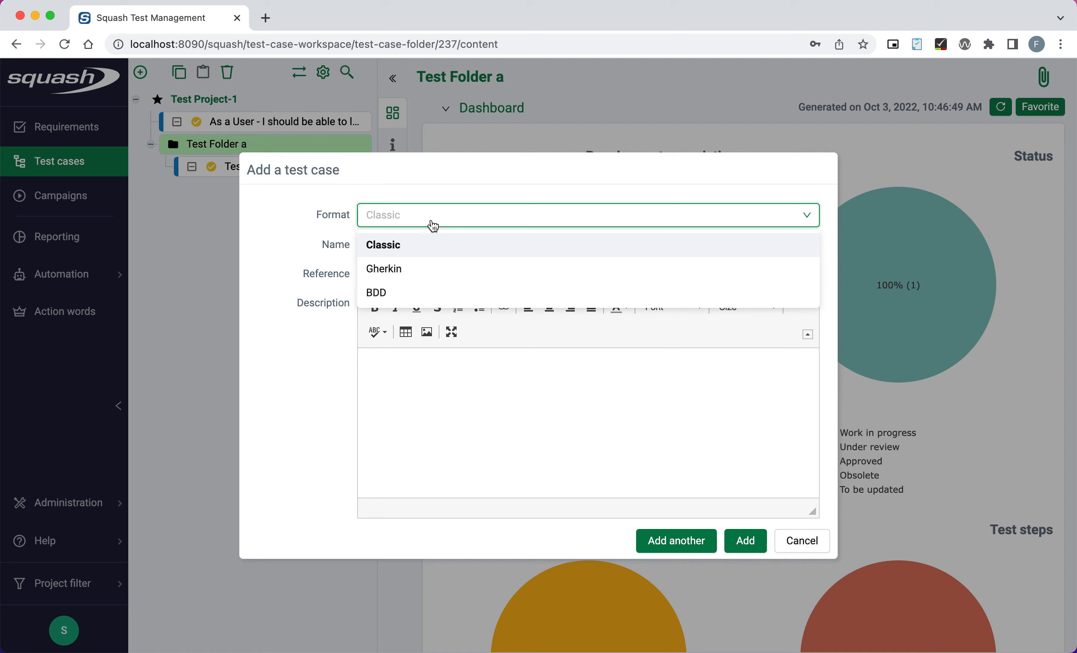
click(389, 276)
click(387, 272)
click(424, 241)
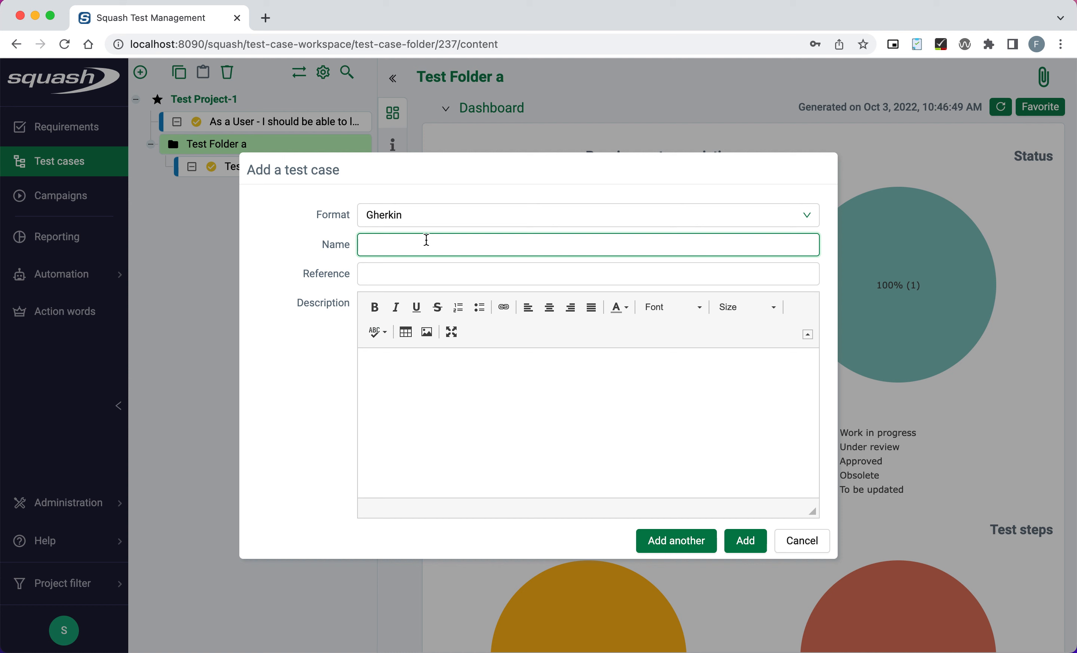
text(As user - I can use gherkin syntax)
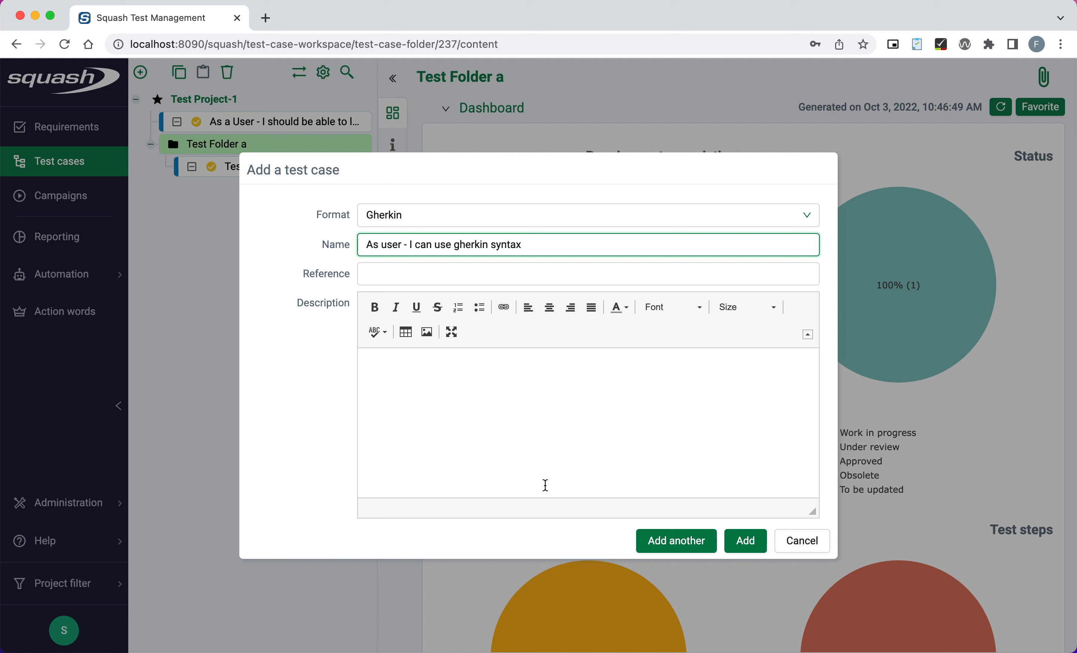
click(745, 542)
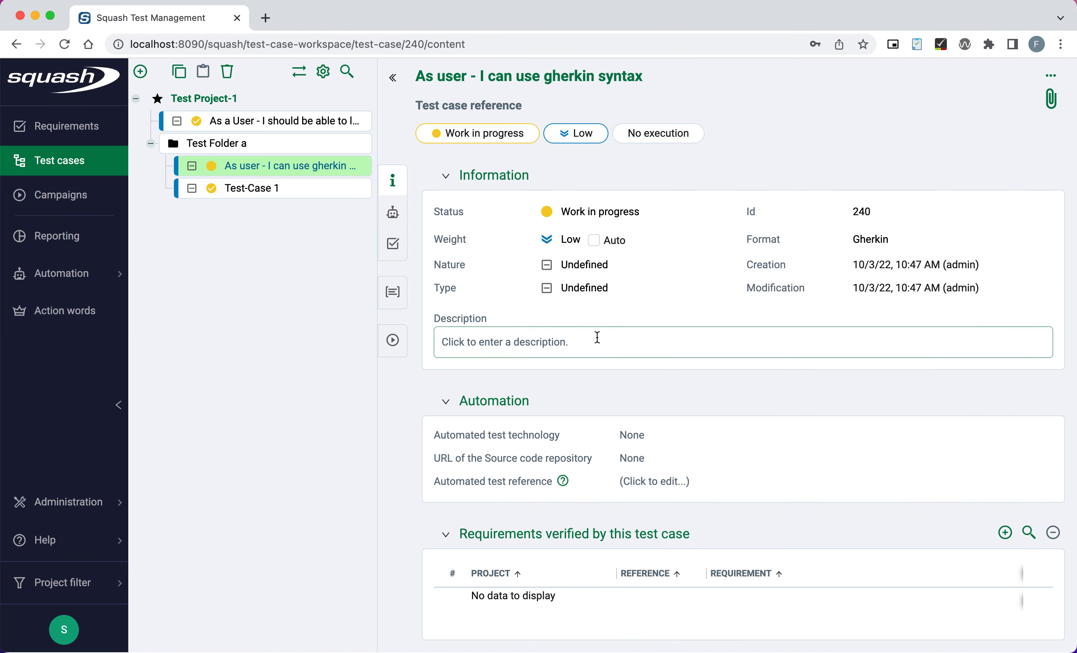
Look over the existing login test case for reference, then return to the new Gherkin test case.
scroll(777, 401, down, 4)
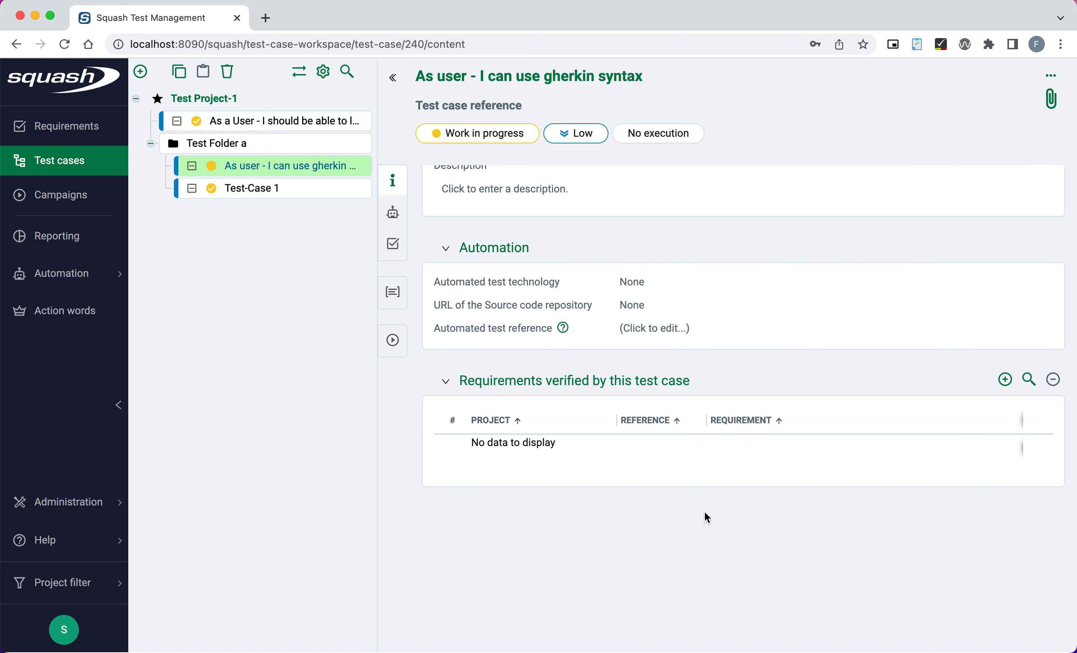
click(264, 123)
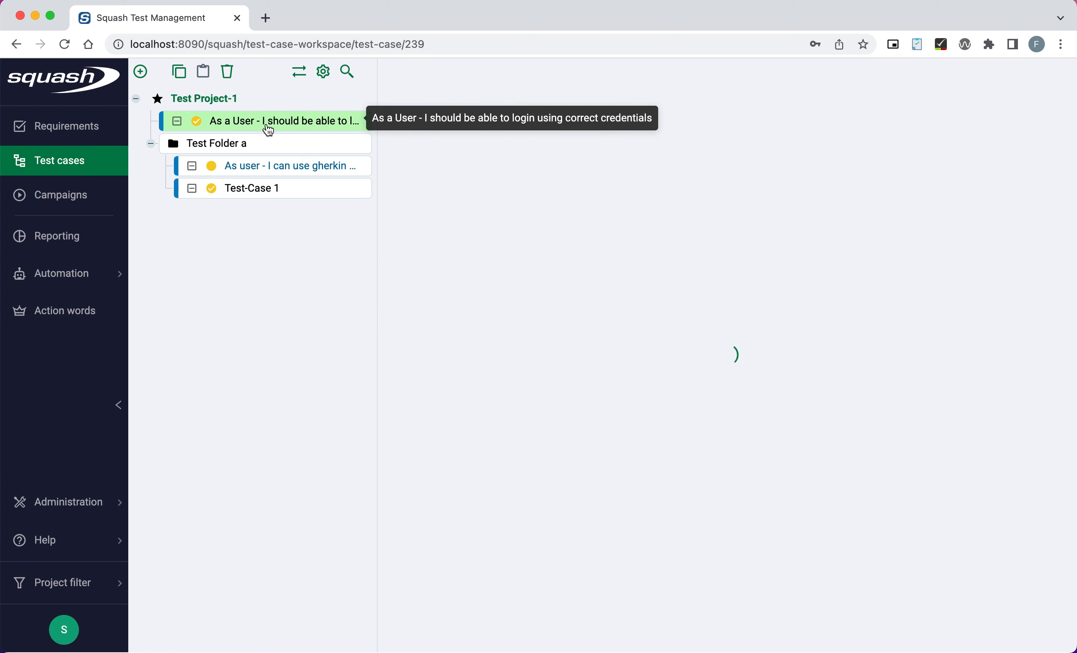
scroll(722, 302, down, 2)
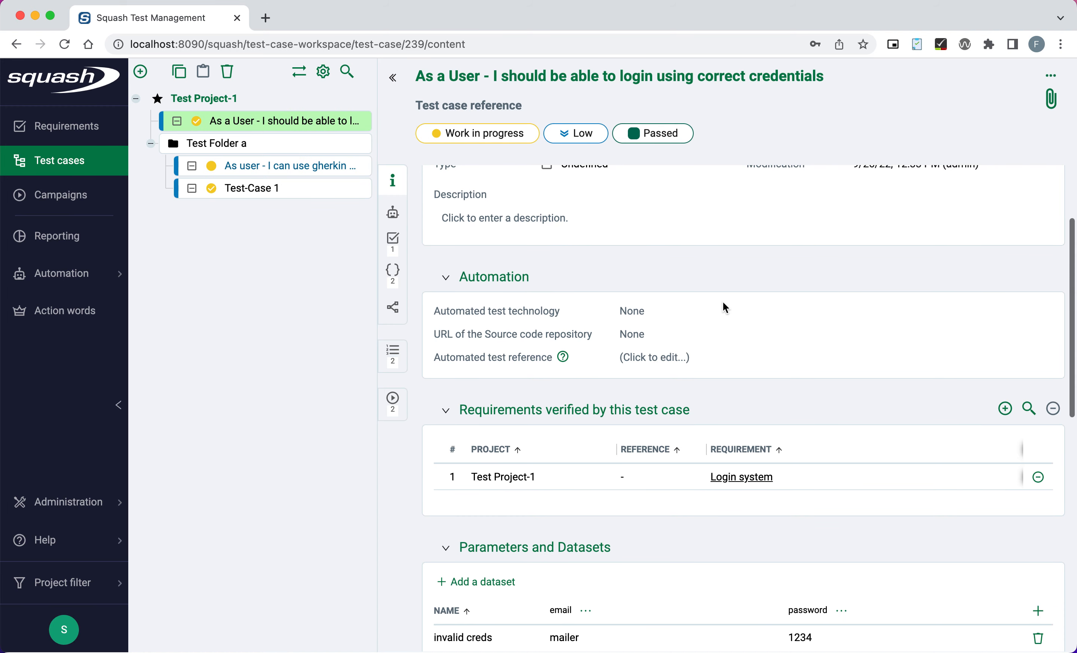
scroll(646, 327, down, 4)
scroll(646, 326, down, 1)
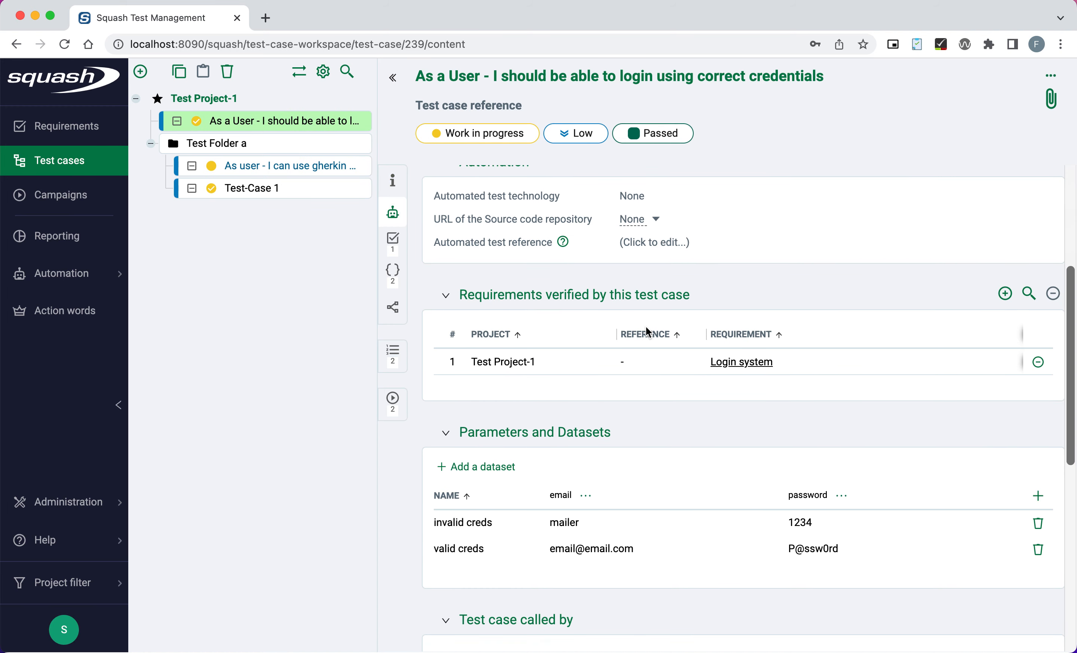
click(275, 172)
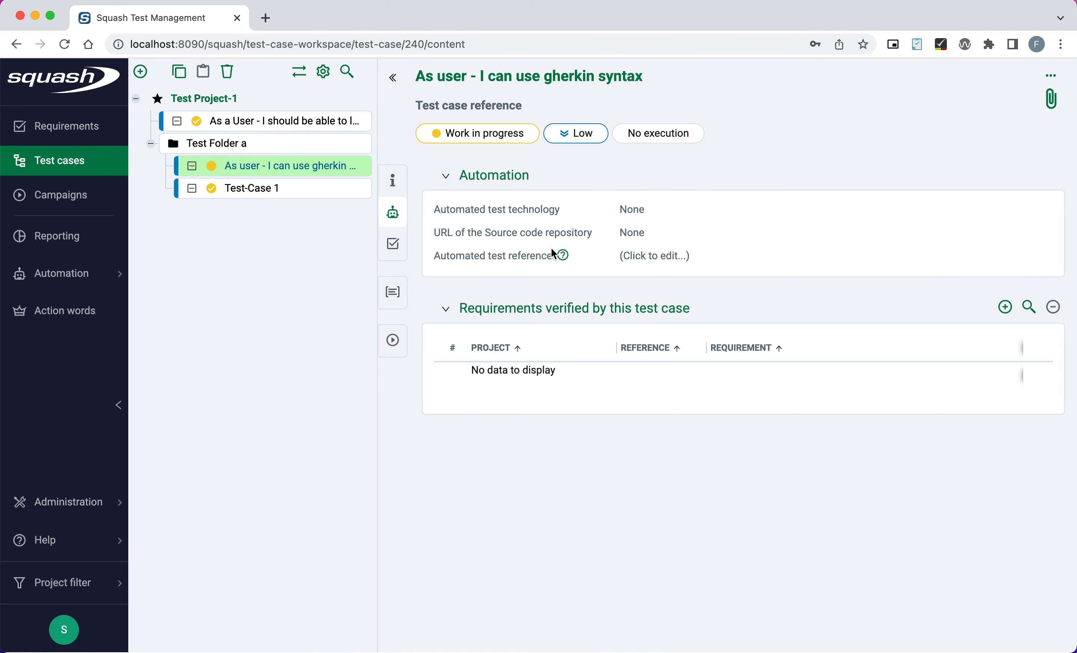
scroll(553, 227, up, 3)
Browse the Information, Automation and Requirements sections, then show the Gherkin script.
click(392, 180)
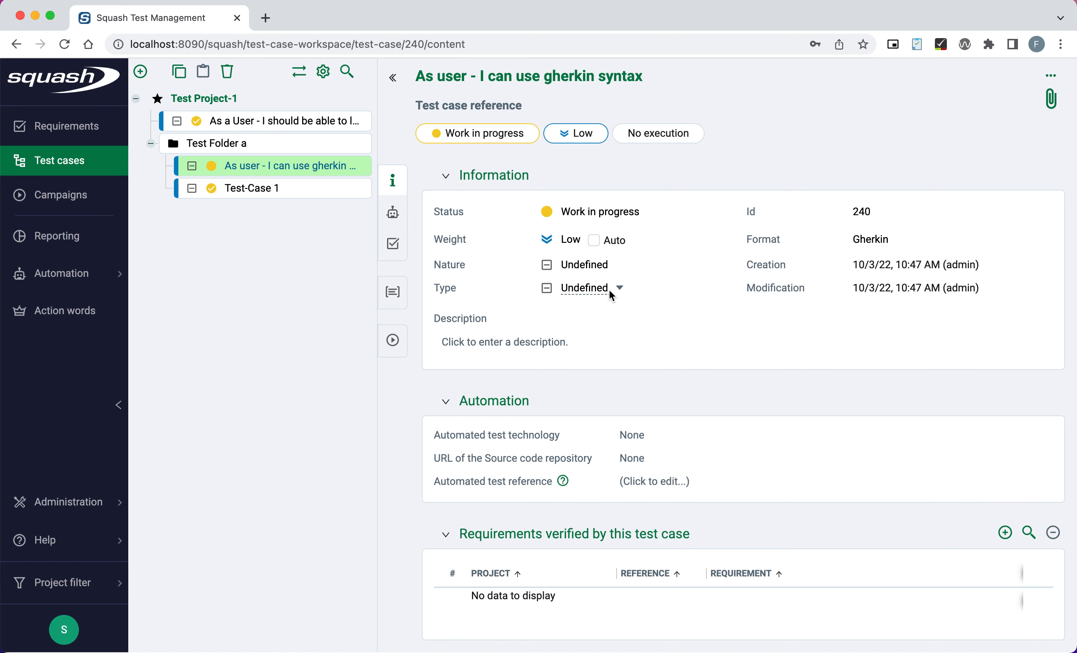
click(402, 210)
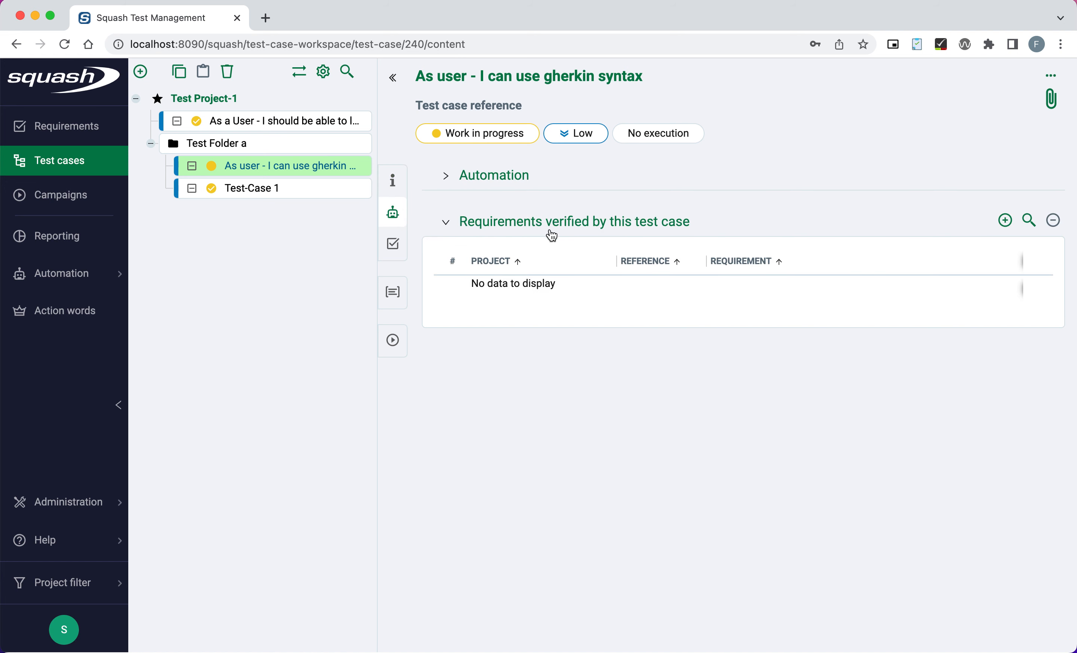
click(444, 178)
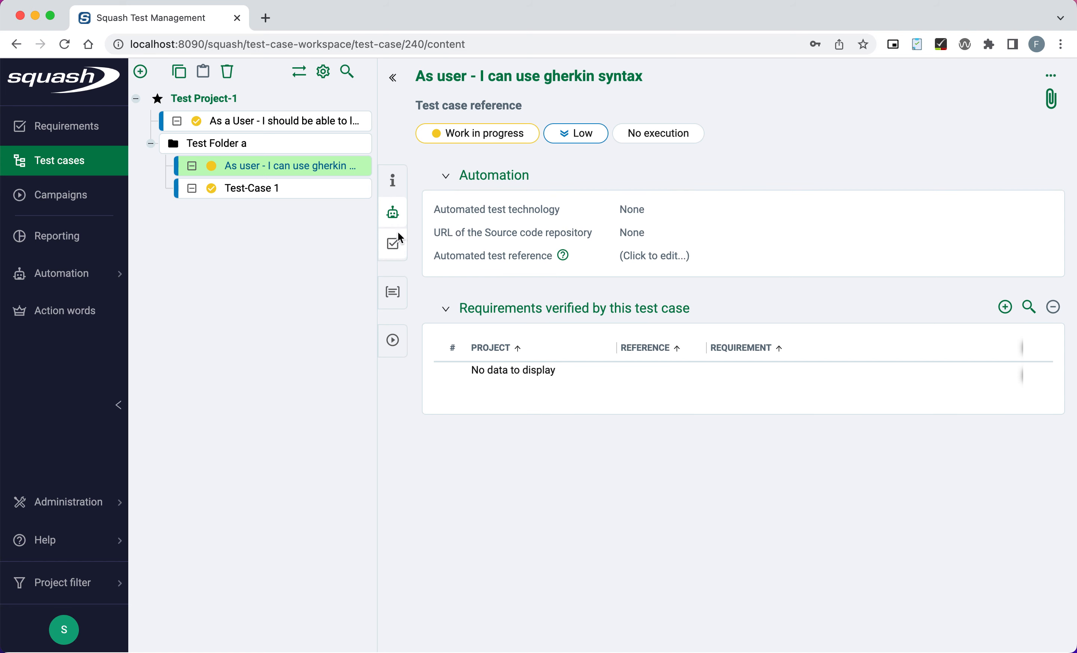
click(394, 251)
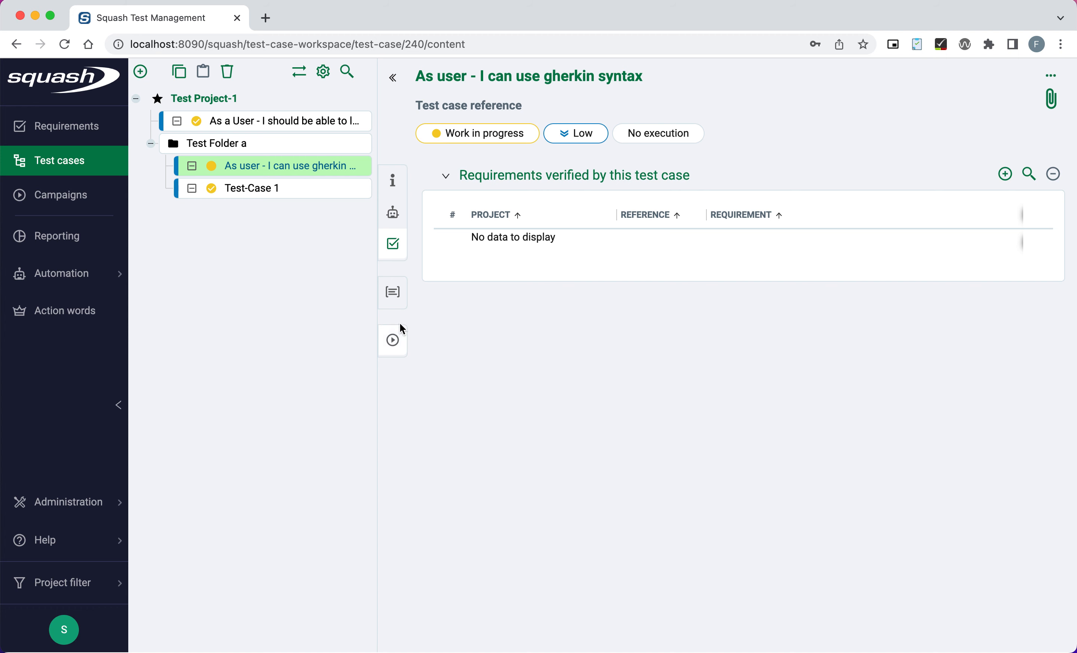
click(392, 293)
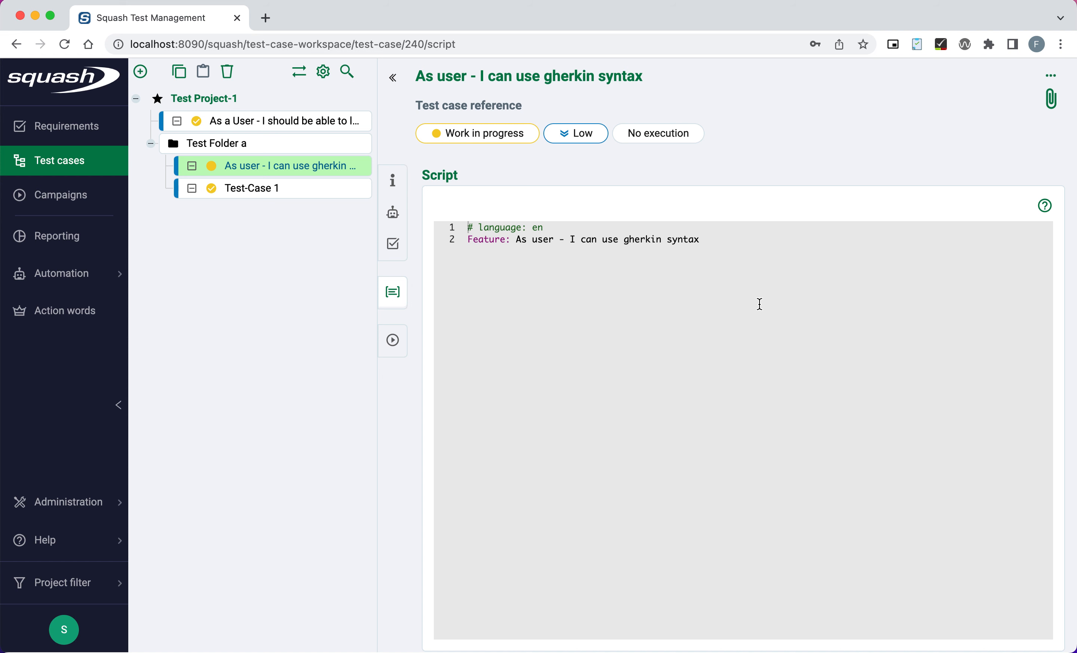
Add the description 'Perform gherkin style testing' and the line 'Rule: As a user - I should be able to login using valid creds'.
click(731, 237)
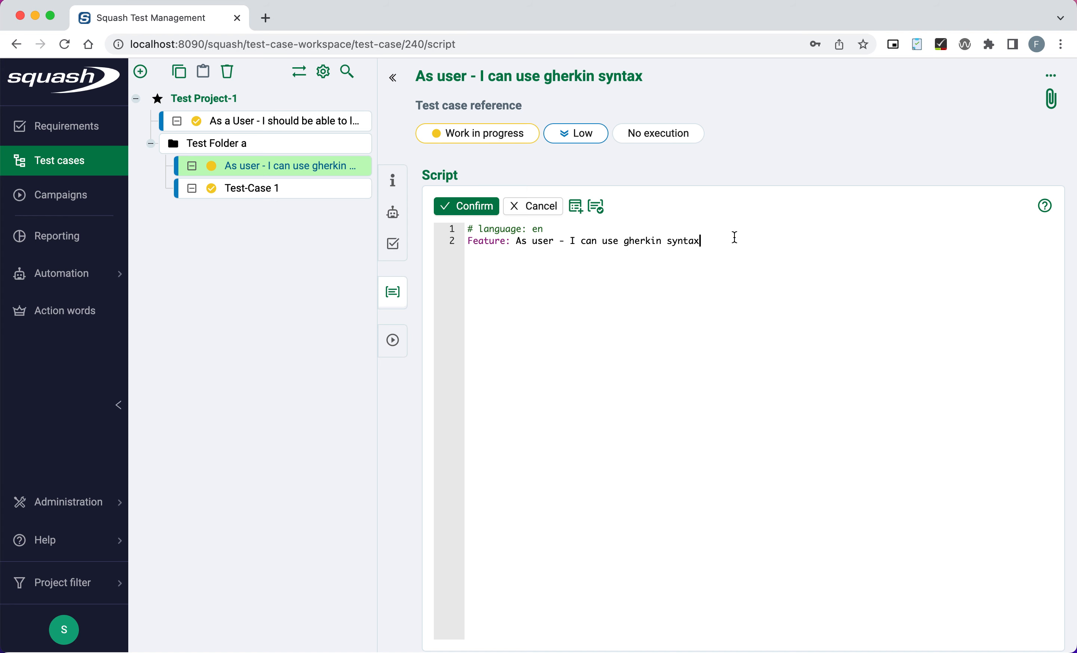
key(Return)
text(Perform gherkin style testing)
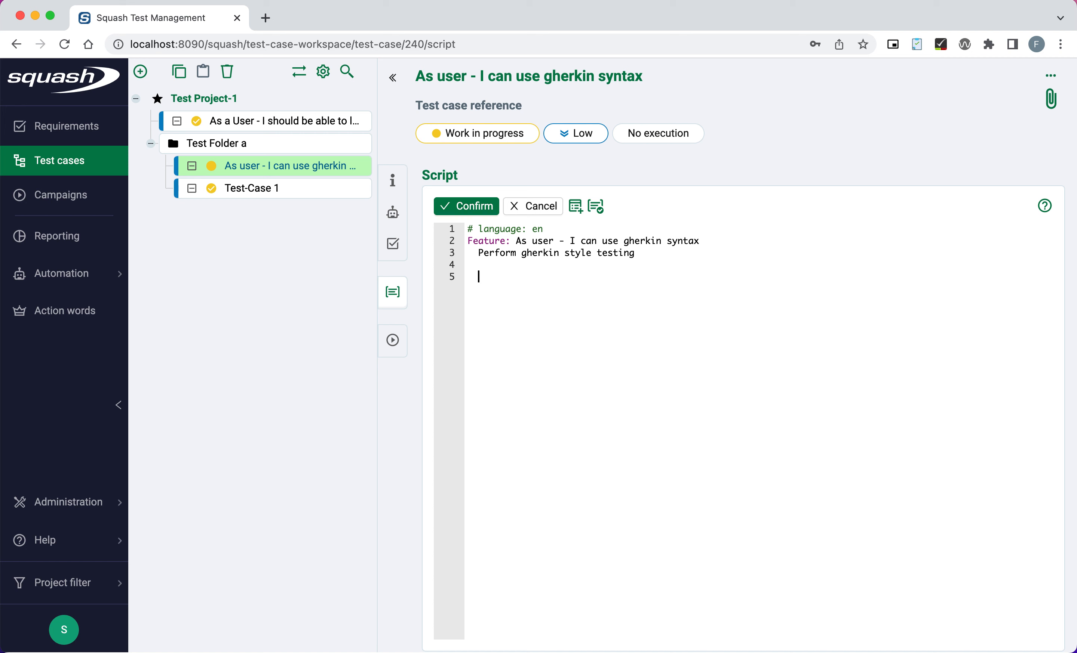
text(Rule:)
text(as)
key(BackSpace)
key(BackSpace)
key(BackSpace)
text(As a user - I sh)
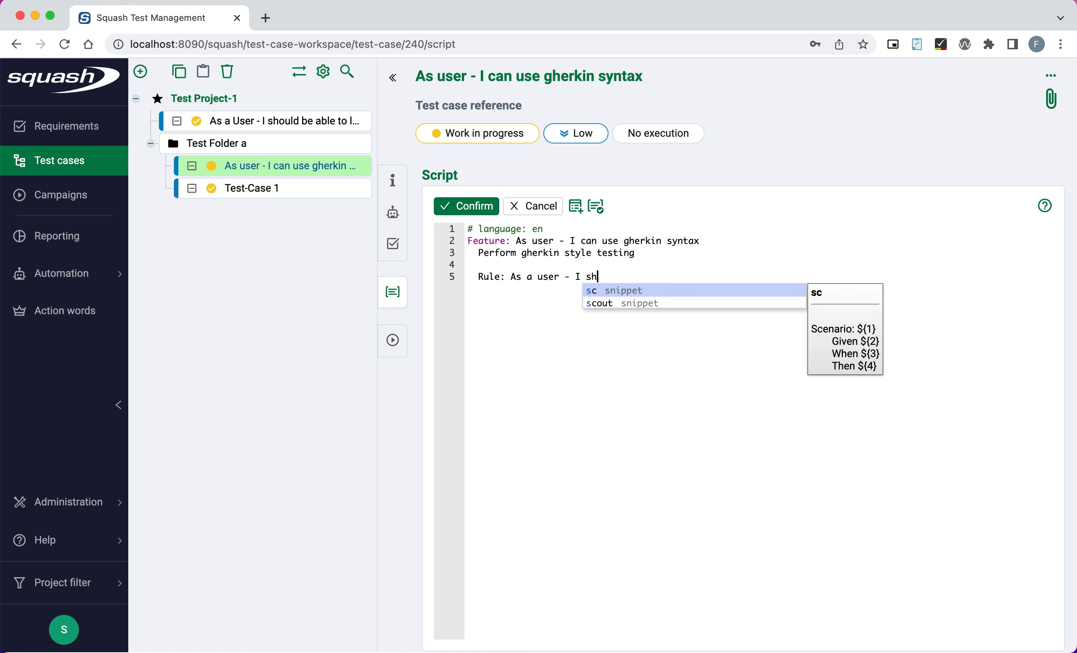
text(ould be able to)
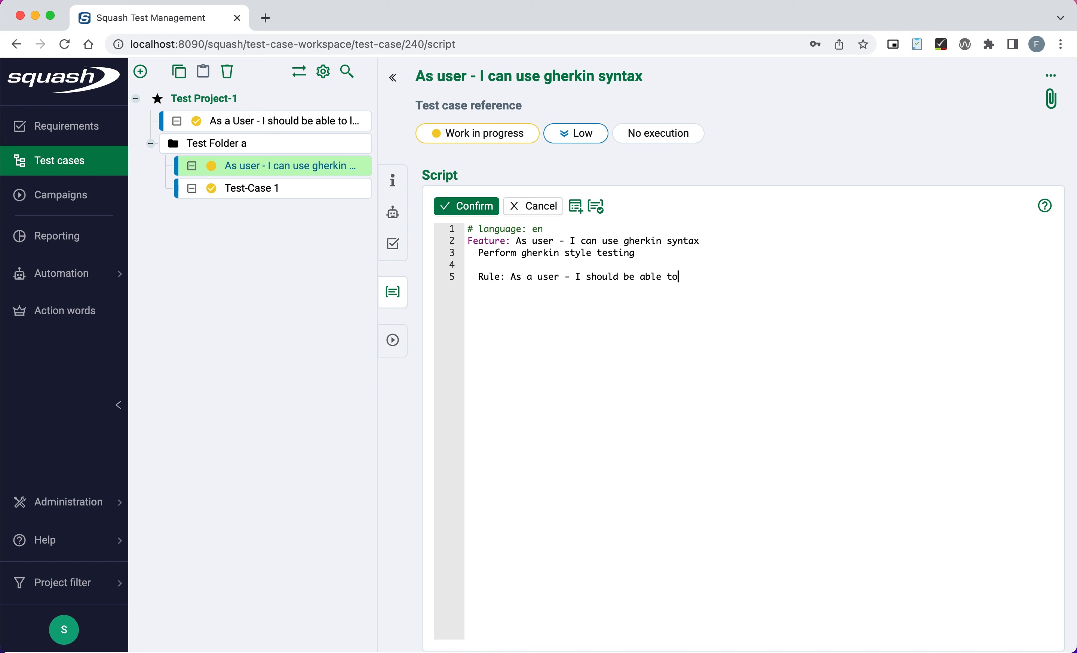
text( login using valid creds)
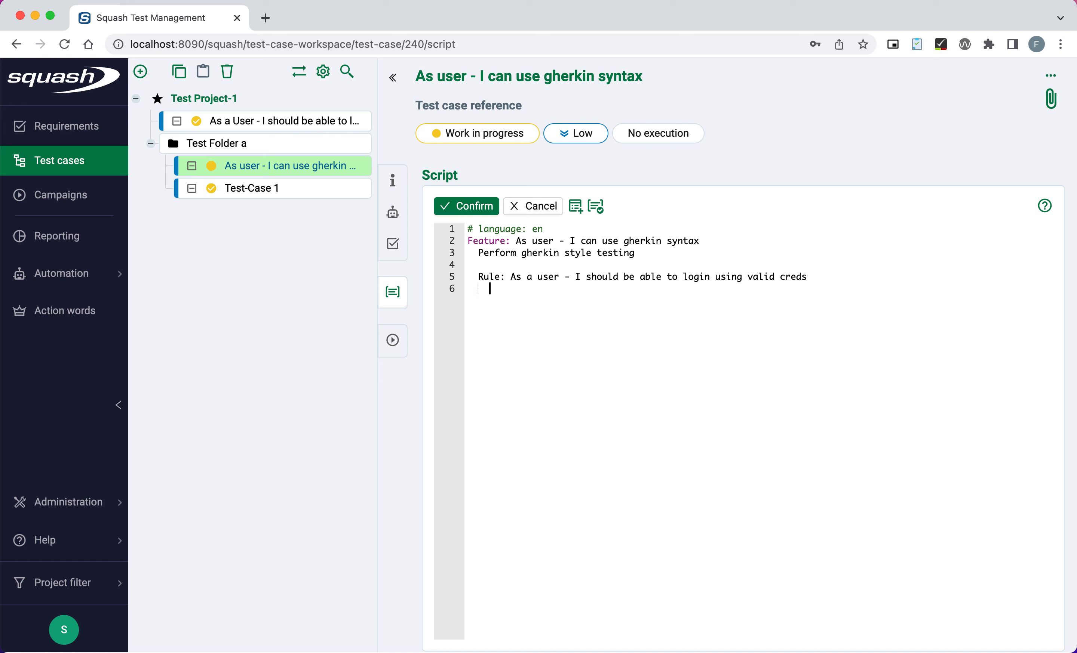
Write 'Scenario Outline: Input email dan password dengan benar' with steps Given xxxx, When abc, And cccc, Then xxxx.
key(Tab)
text(S)
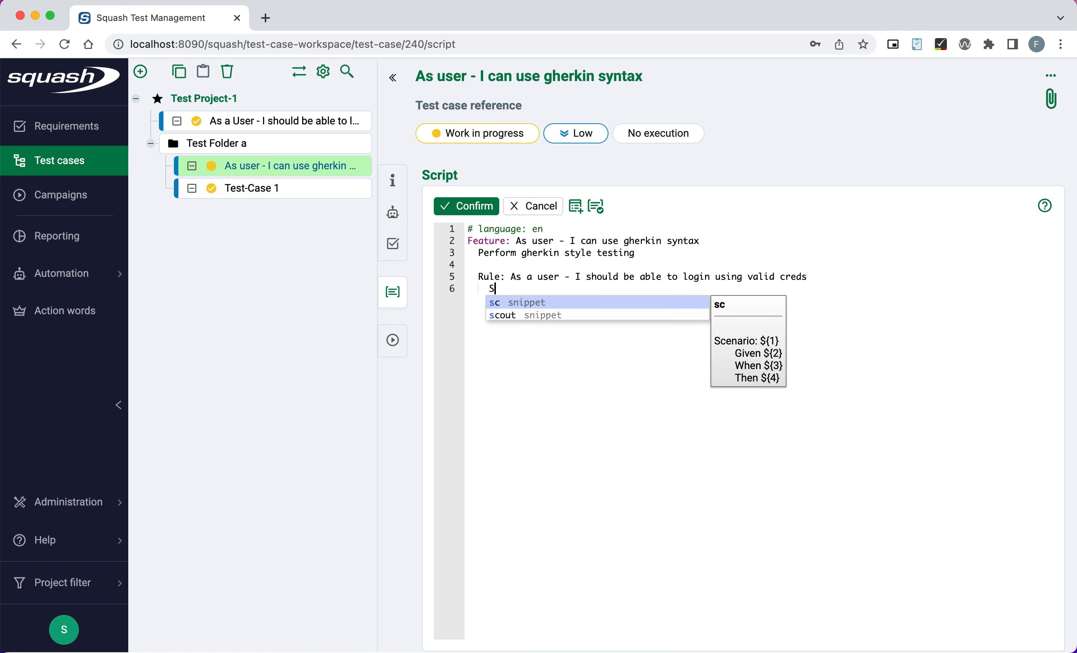
text(cena)
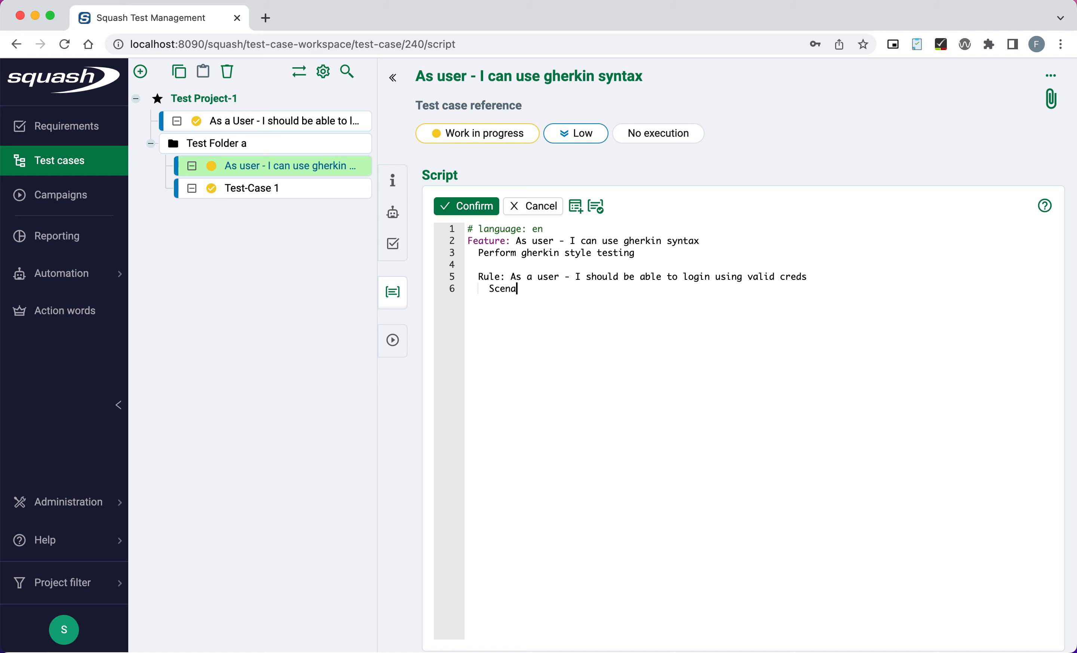
text(rio Outline: Input email dan)
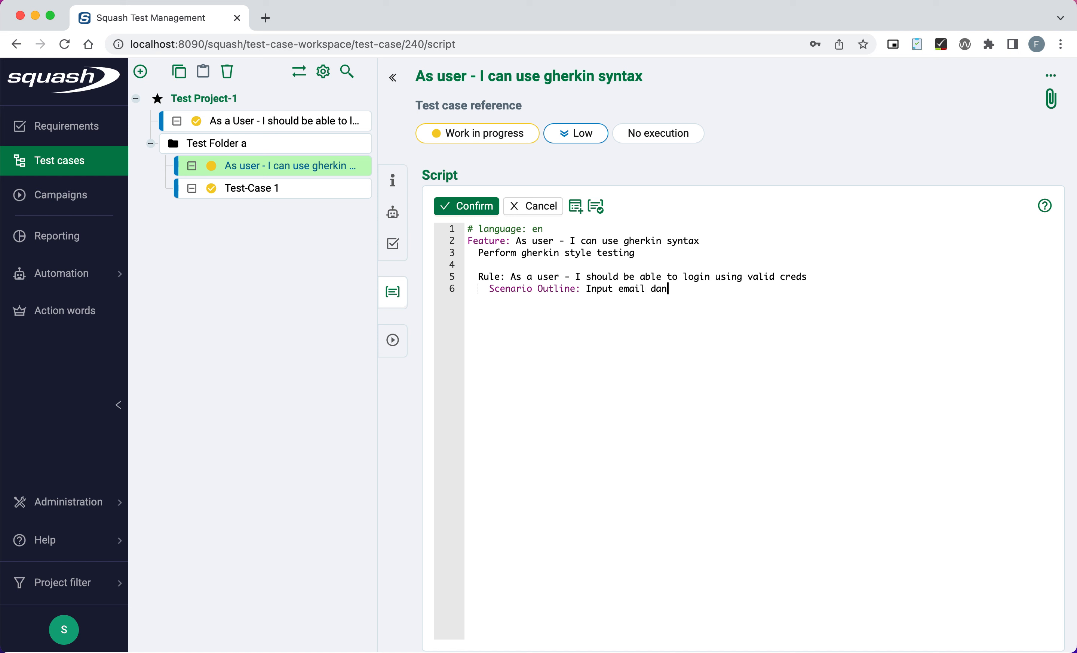
text( password dengan benar)
key(Return)
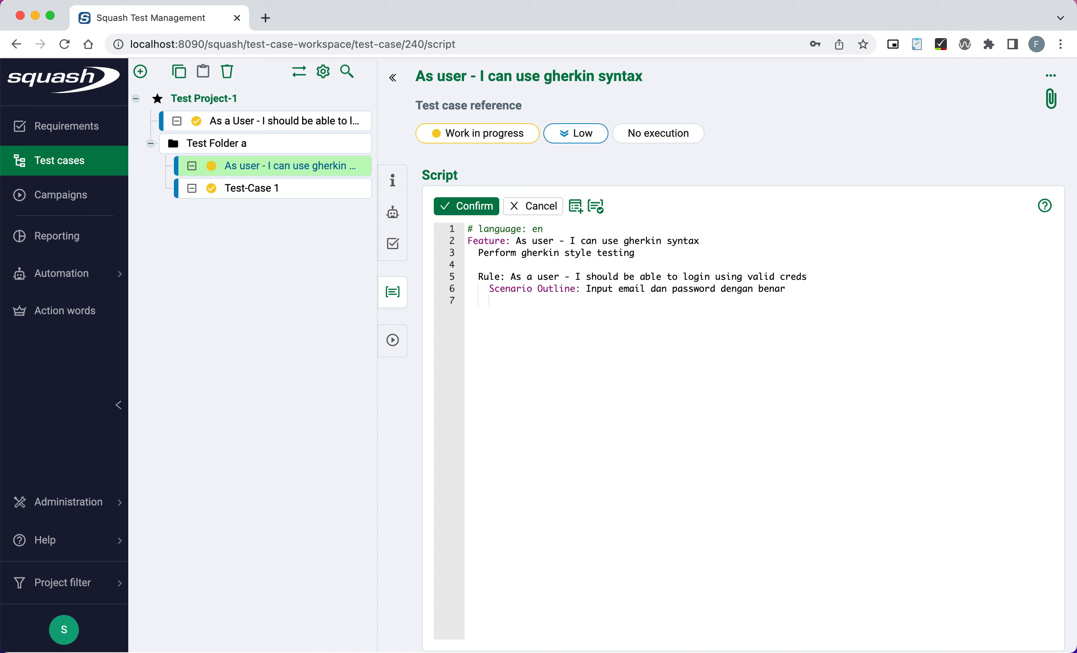
text(Give)
key(BackSpace)
key(BackSpace)
key(BackSpace)
text(iven xxxx)
key(Return)
text(When abc)
key(Return)
text(And )
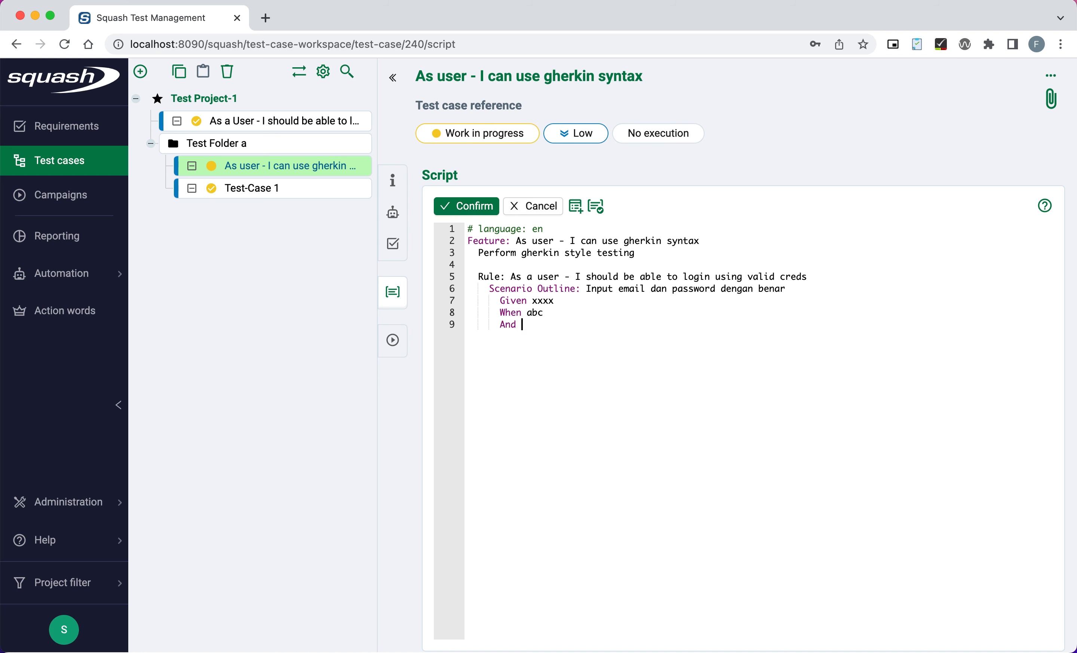
text(cccc)
key(Return)
text(Then )
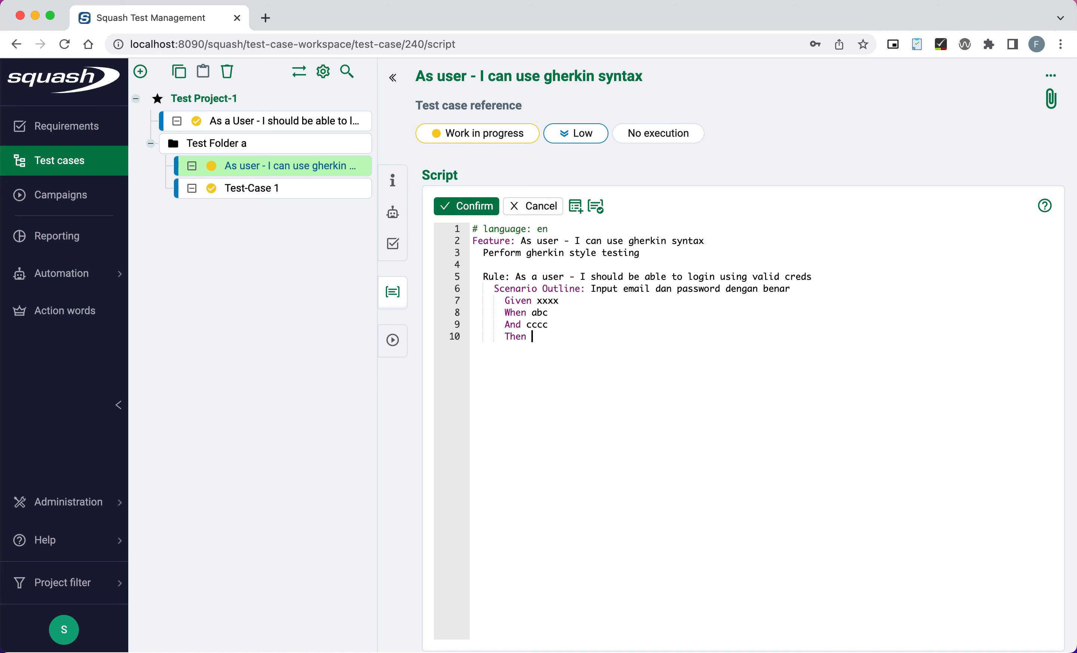
text(xxxx)
Start the Examples block with the header row '| email | password|'.
key(Return)
key(Return)
text(Examples:)
key(Return)
key(BackSpace)
text(| email)
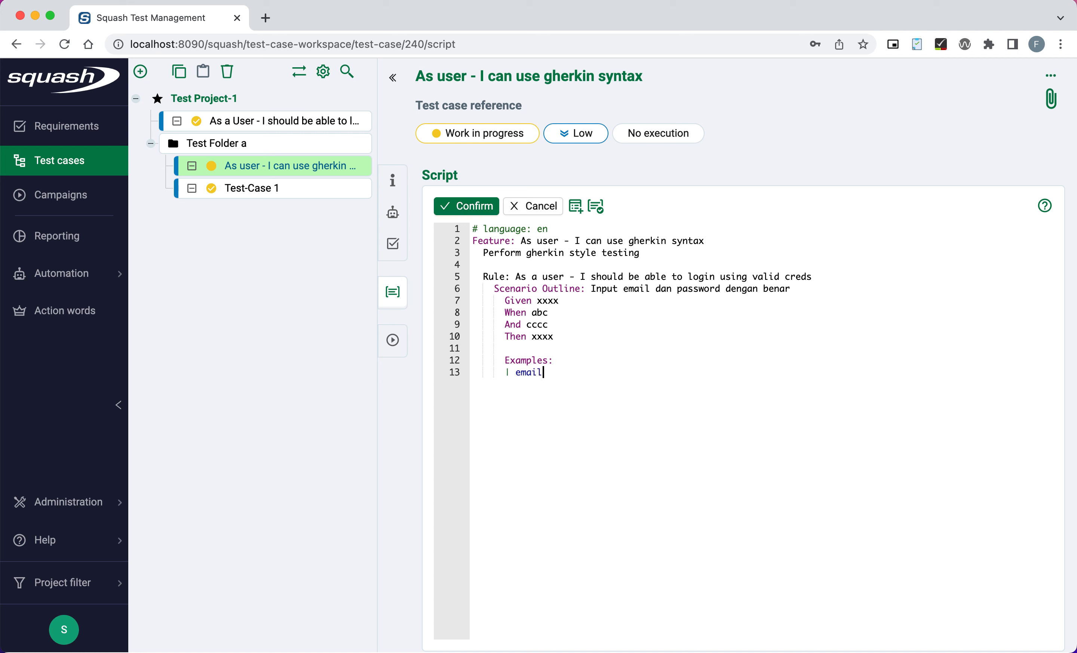
text( | password|)
Add an Examples data row with a sample email and password, padding pipes so the columns align.
key(Return)
text(user@mail.co)
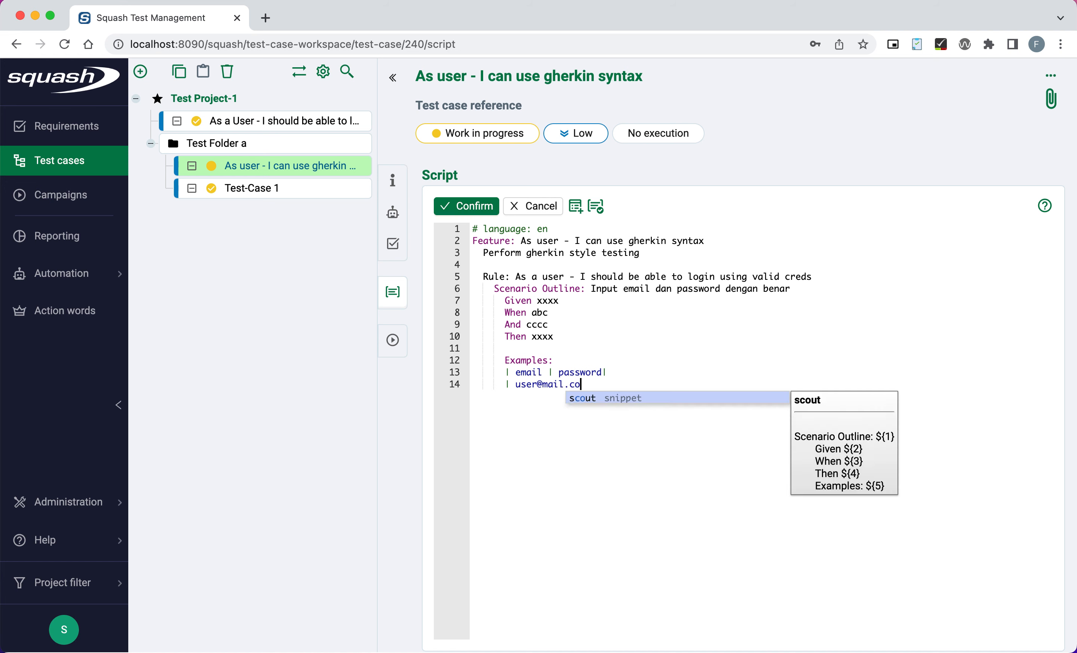
text(m | )
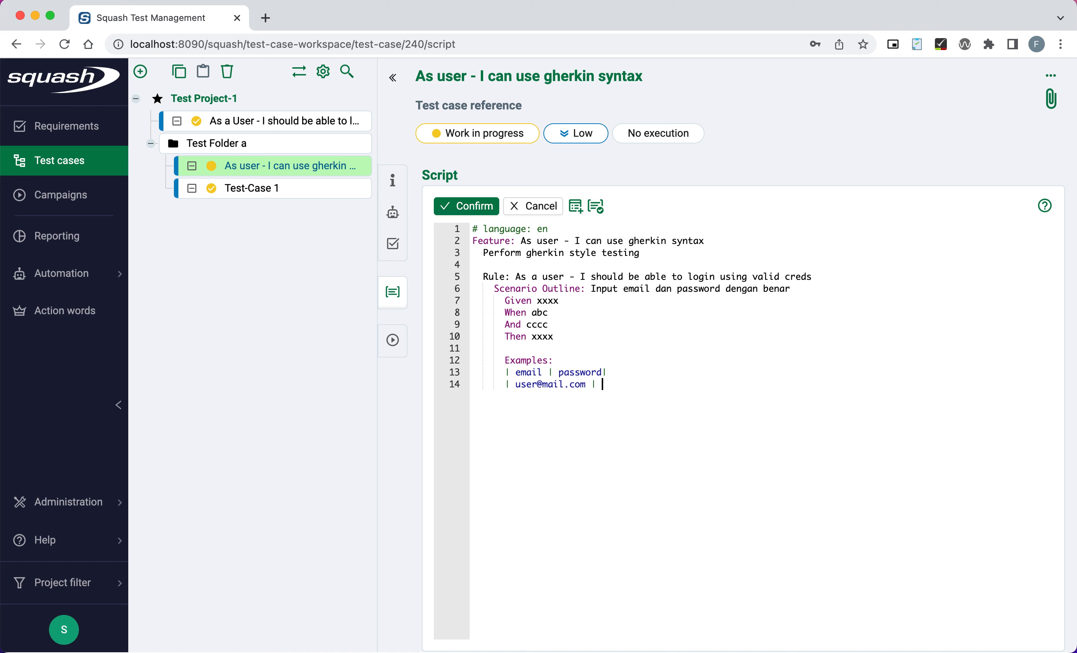
text(P@ssw0rd)
click(548, 371)
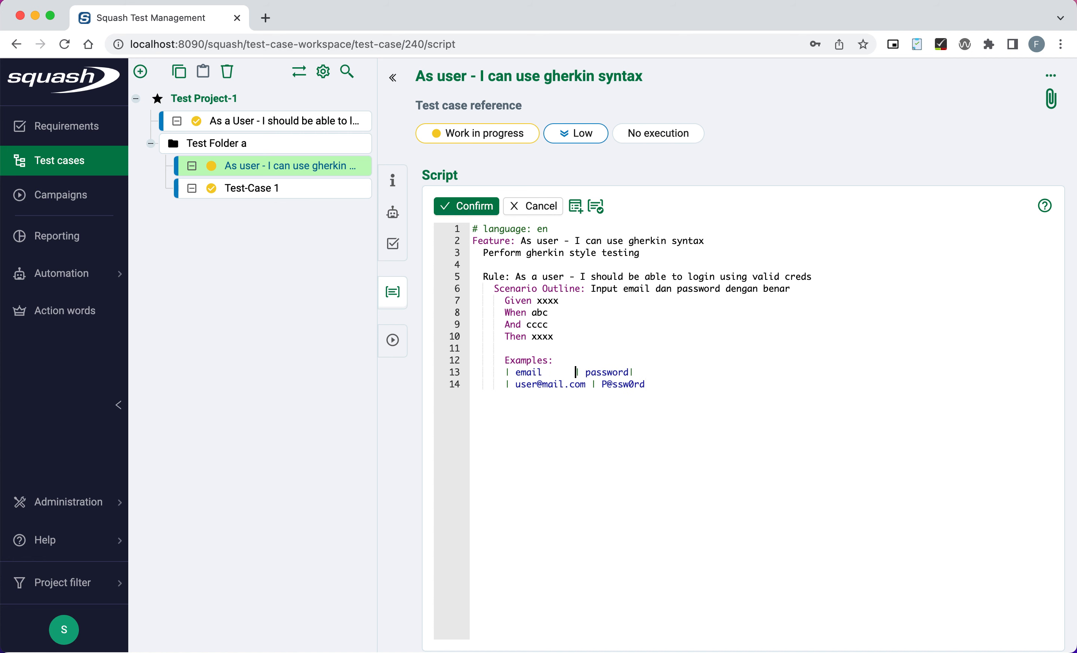
key(Down)
text(|)
key(Up)
Confirm the script's syntax is valid and add blank lines after the Examples table.
click(600, 213)
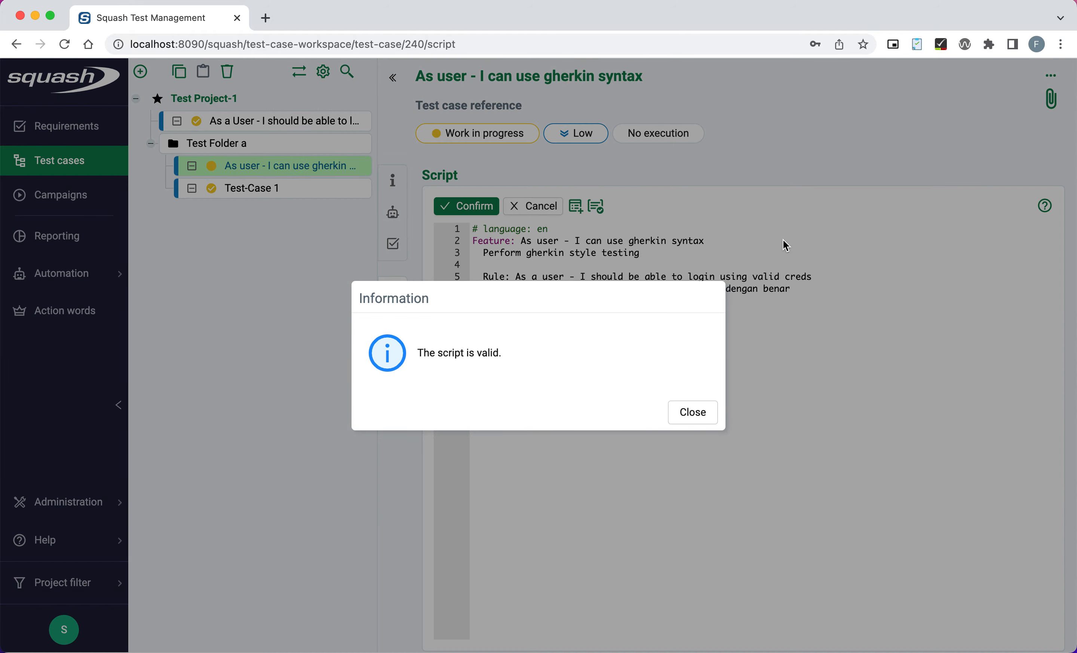
click(705, 408)
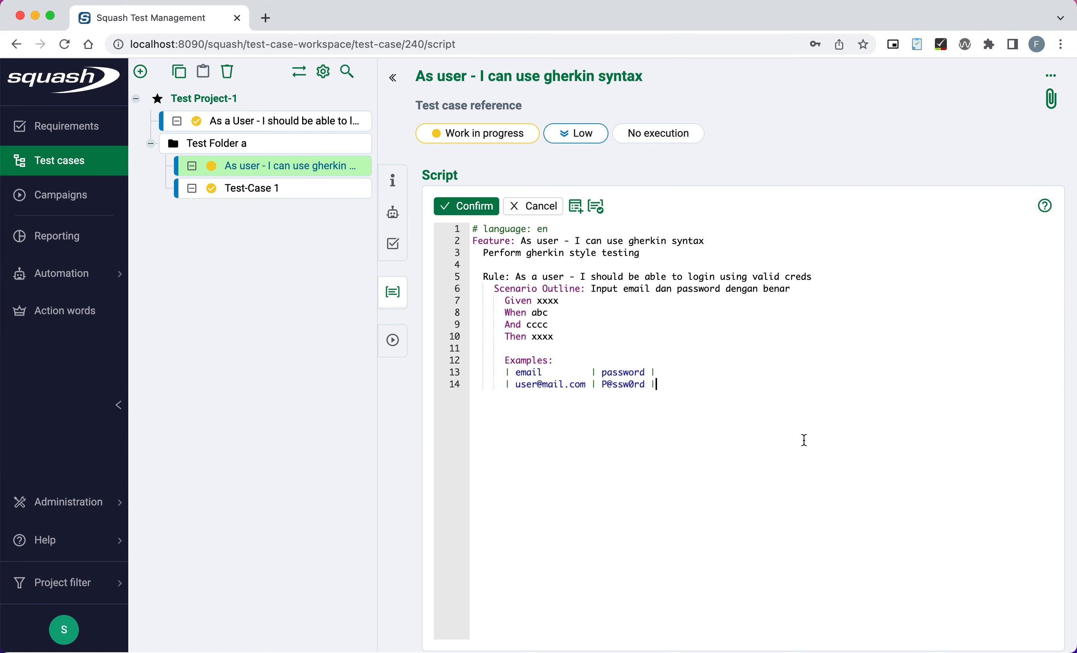
key(Return)
key(Return)
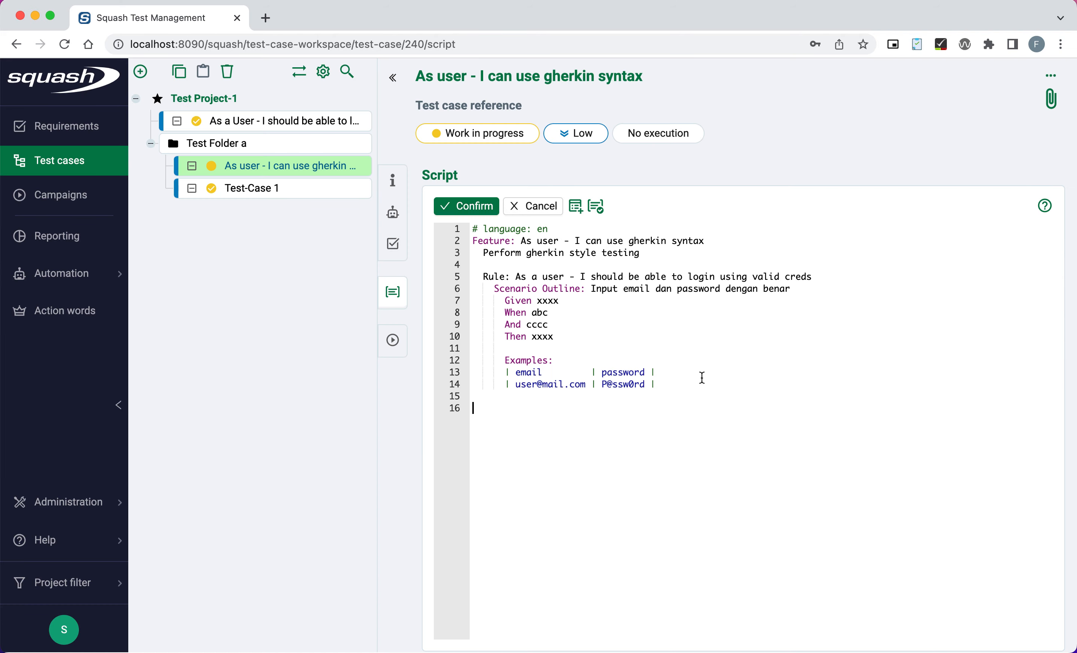
click(579, 216)
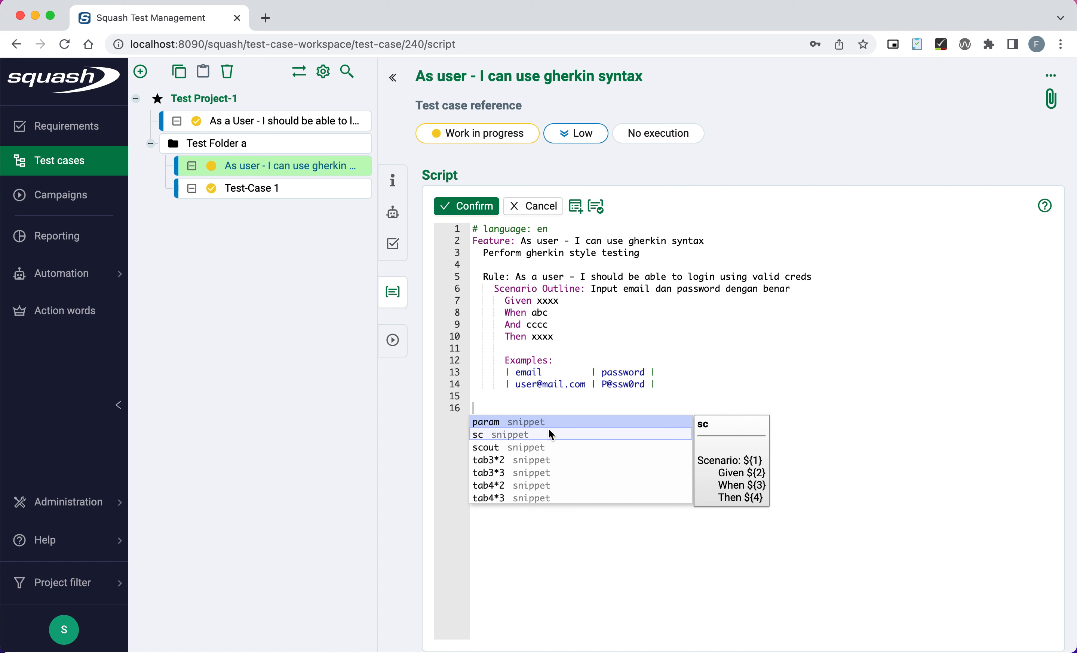
Close the snippet list, review the script lines, and re-check the syntax.
click(500, 255)
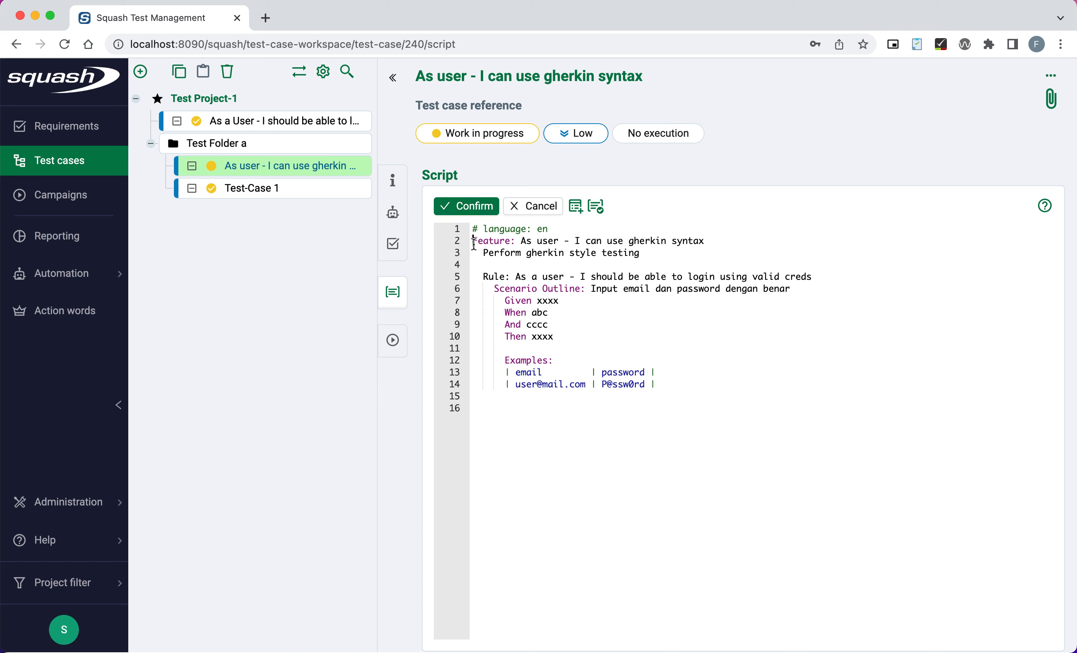
drag(474, 244, 717, 423)
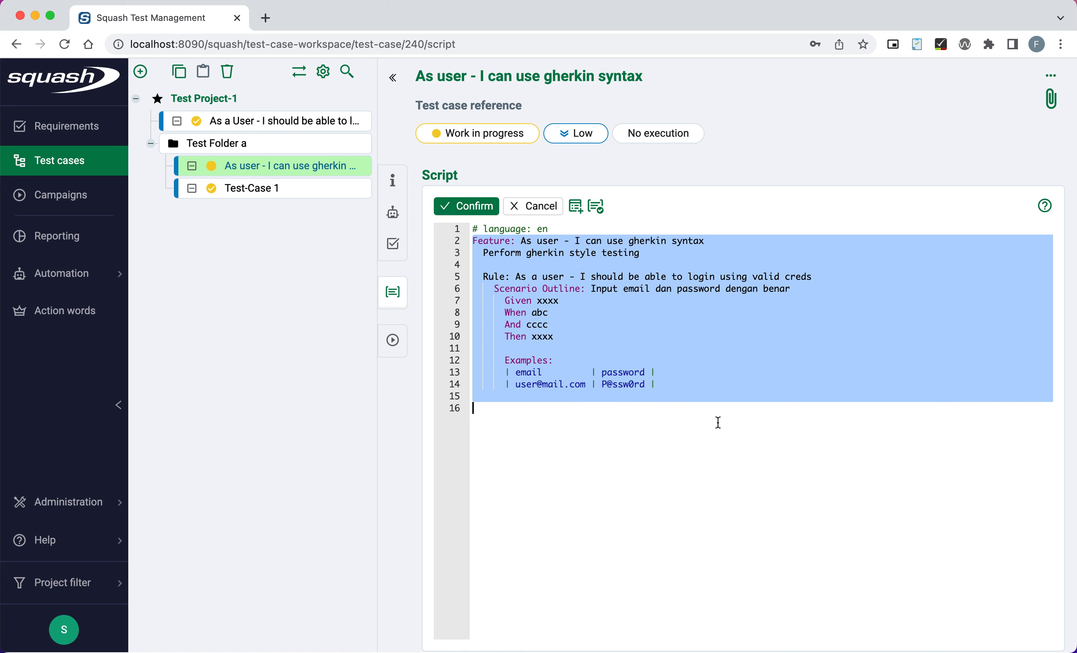
click(735, 459)
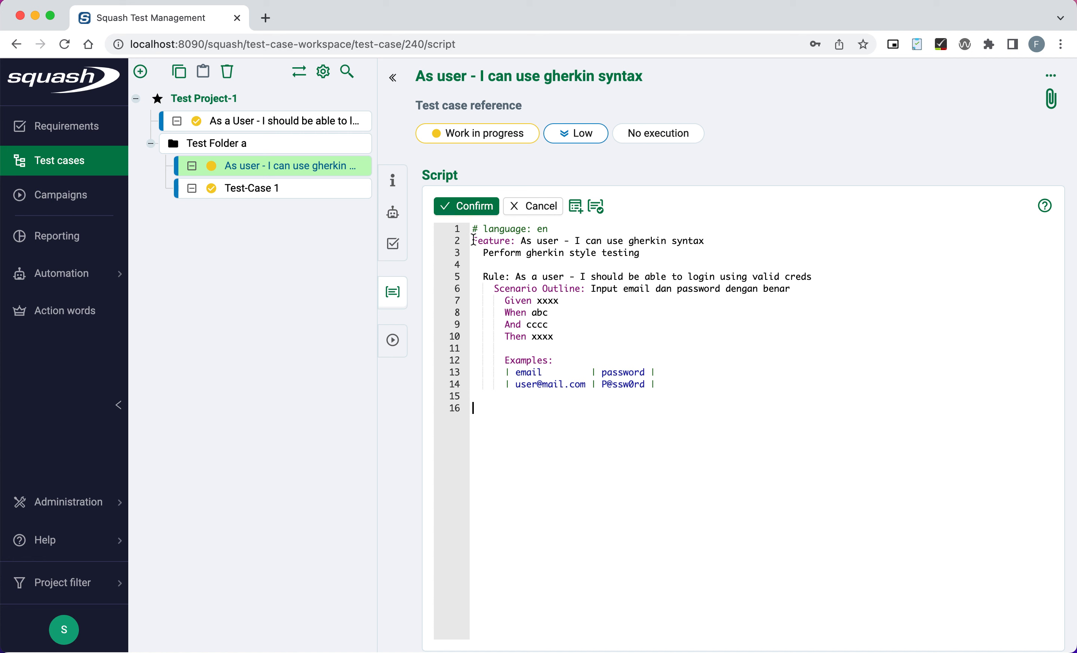
drag(474, 240, 694, 476)
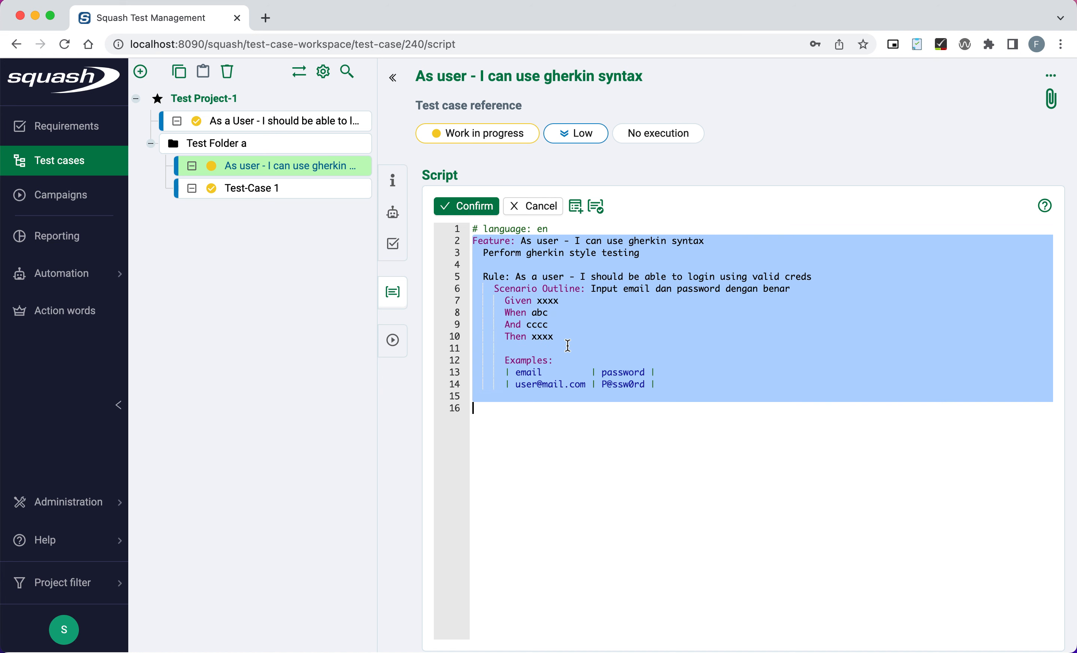
click(546, 349)
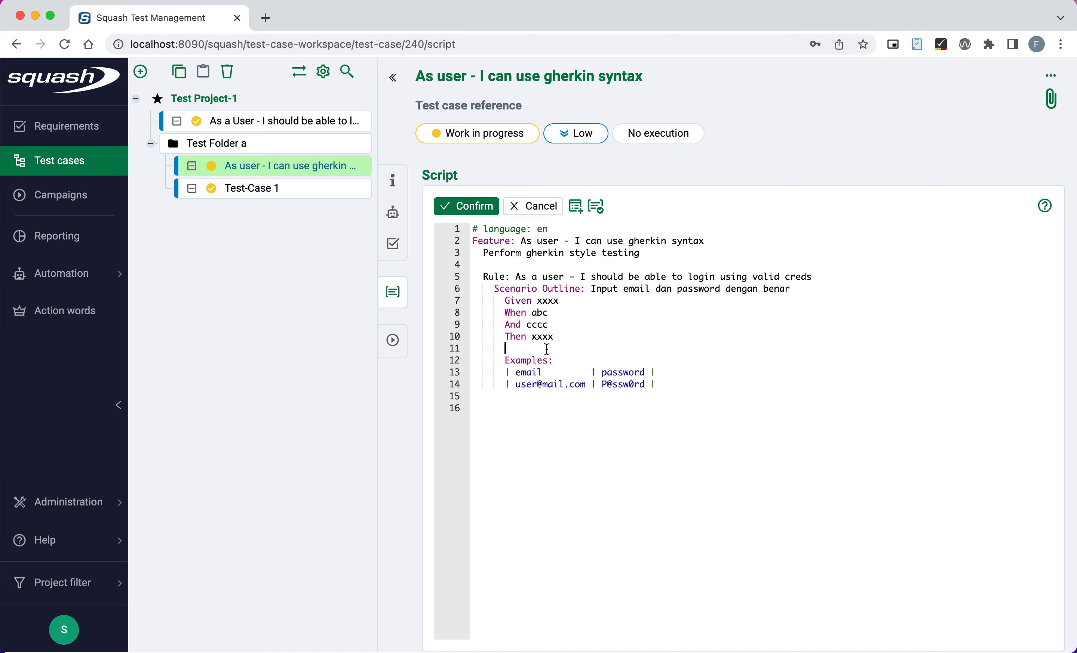
click(597, 207)
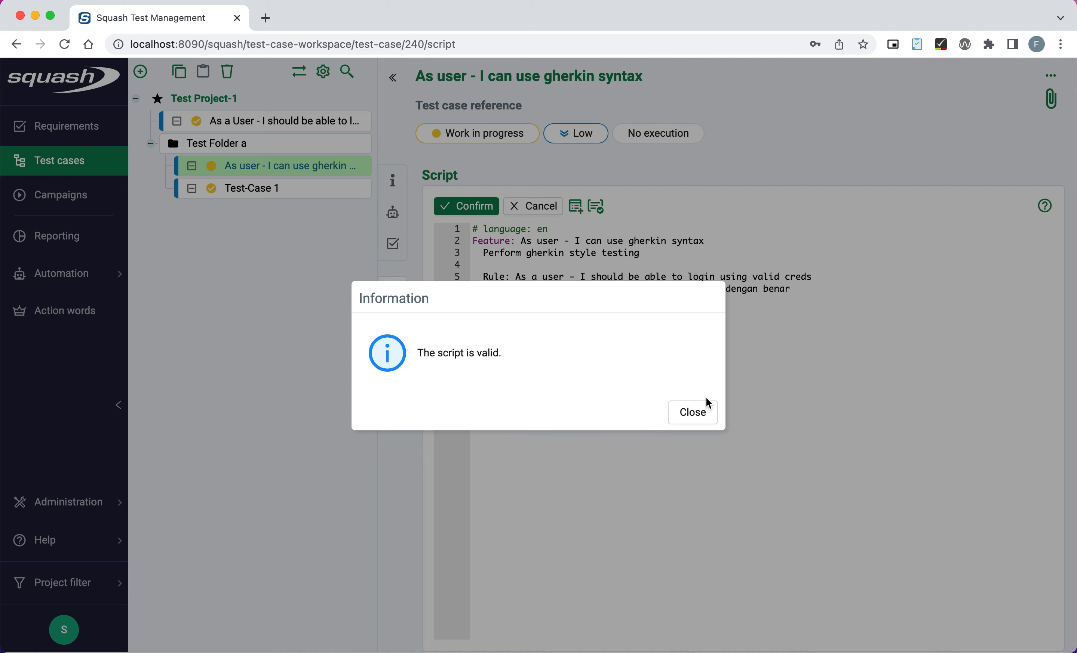
click(700, 409)
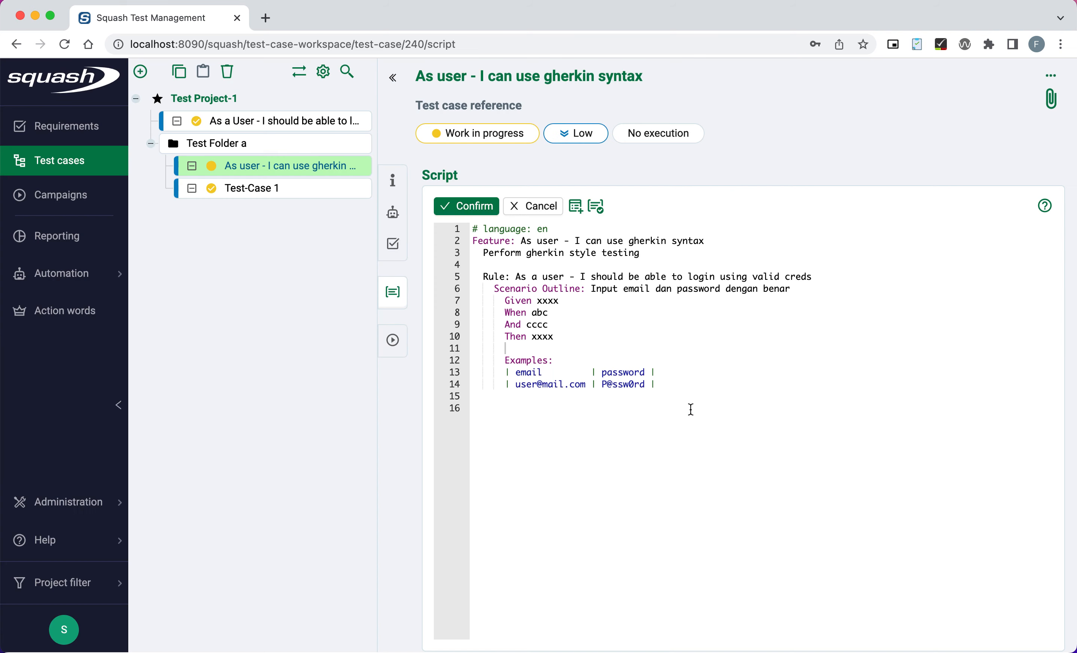
Save the Gherkin script, view its Executions, then open the first test case.
click(456, 212)
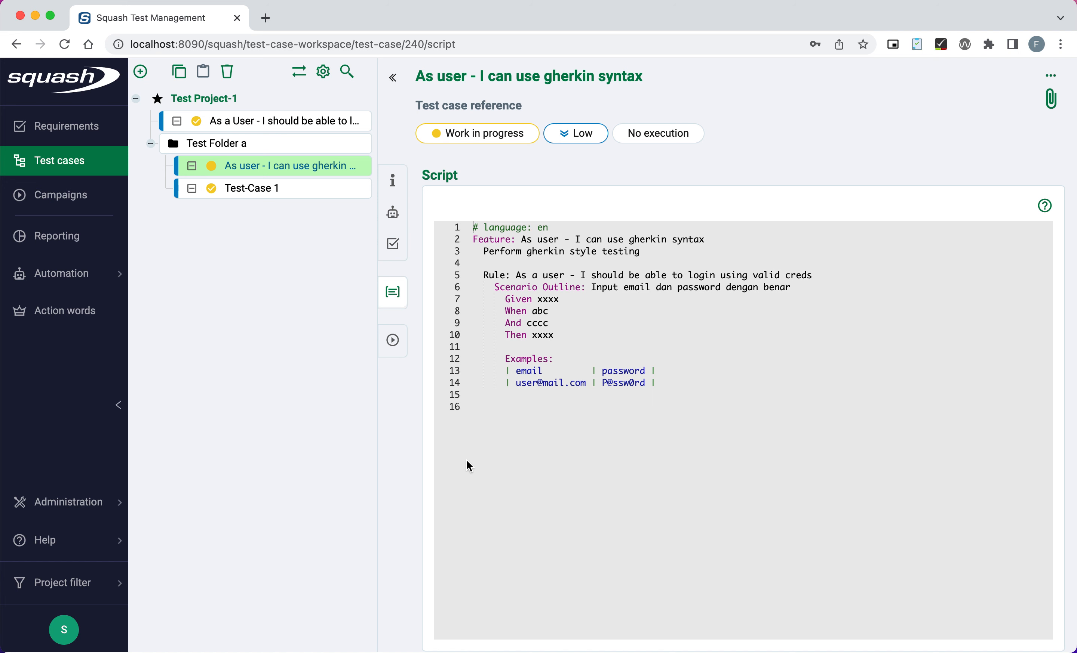
click(392, 339)
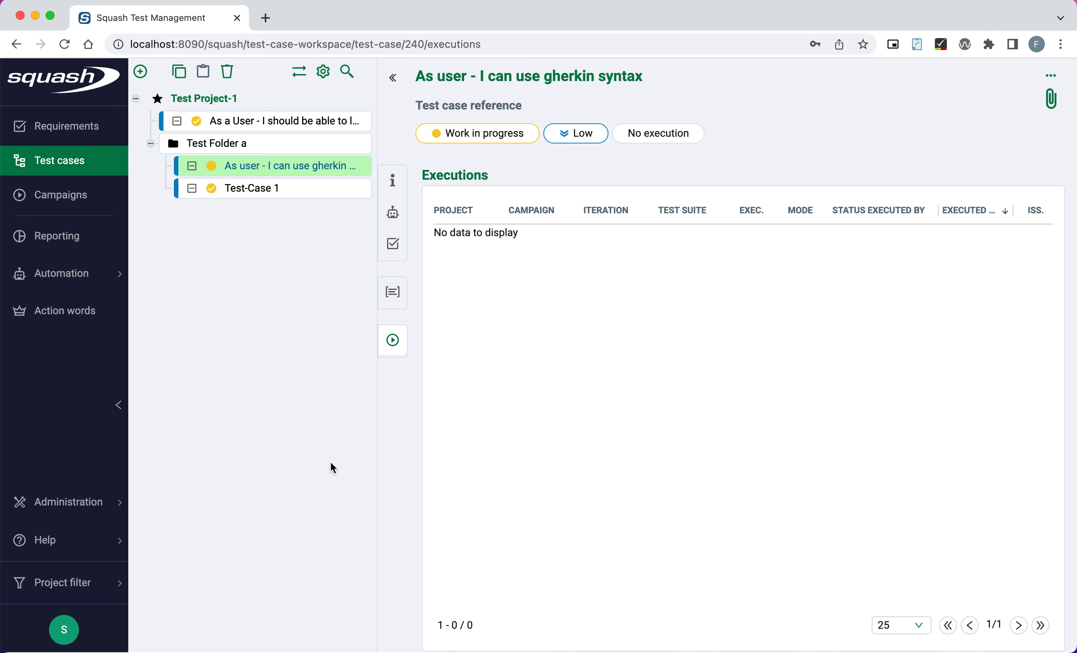
click(272, 128)
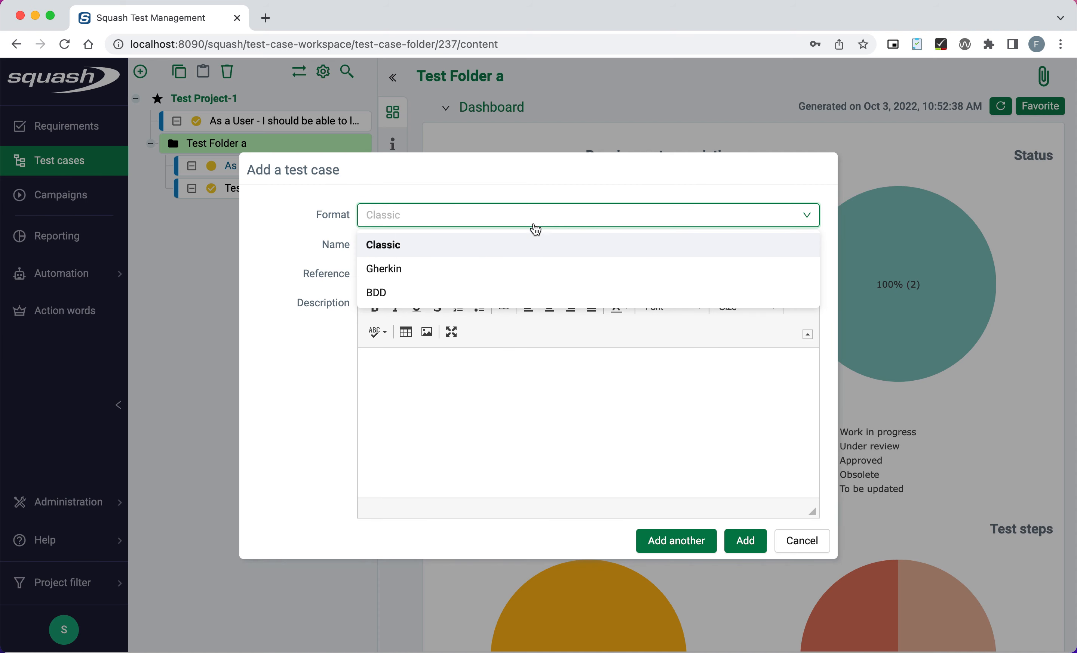
Create a BDD-format test case named 'As a User - I can use BDD style'.
click(390, 289)
click(417, 250)
text(As a U)
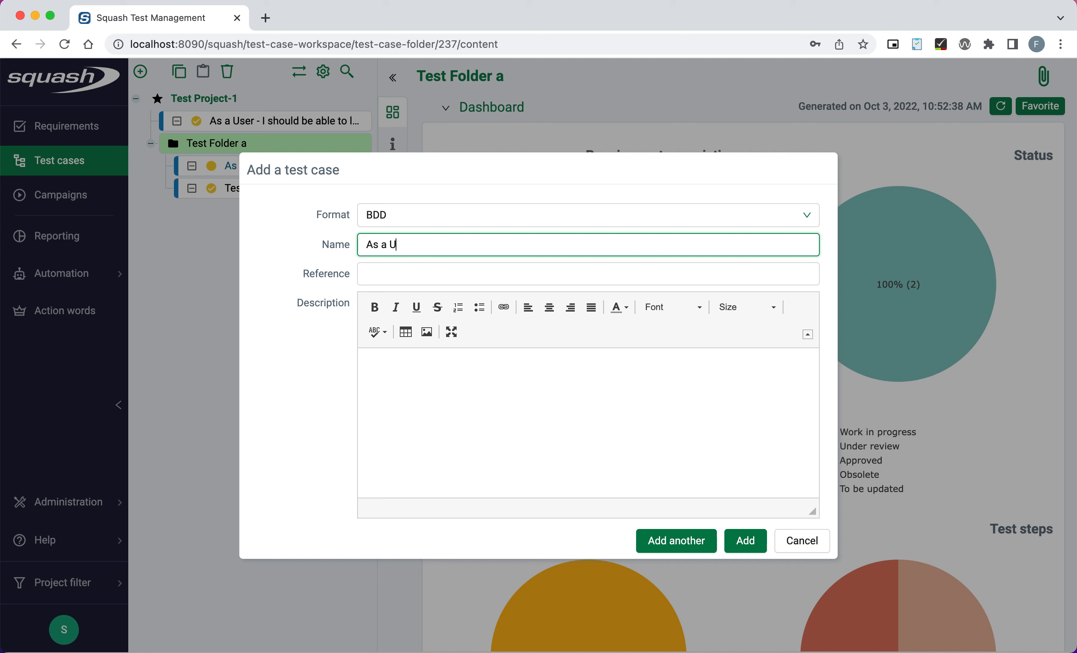
text(ser - Ican)
key(BackSpace)
key(BackSpace)
key(BackSpace)
text(can use BDD style)
click(745, 544)
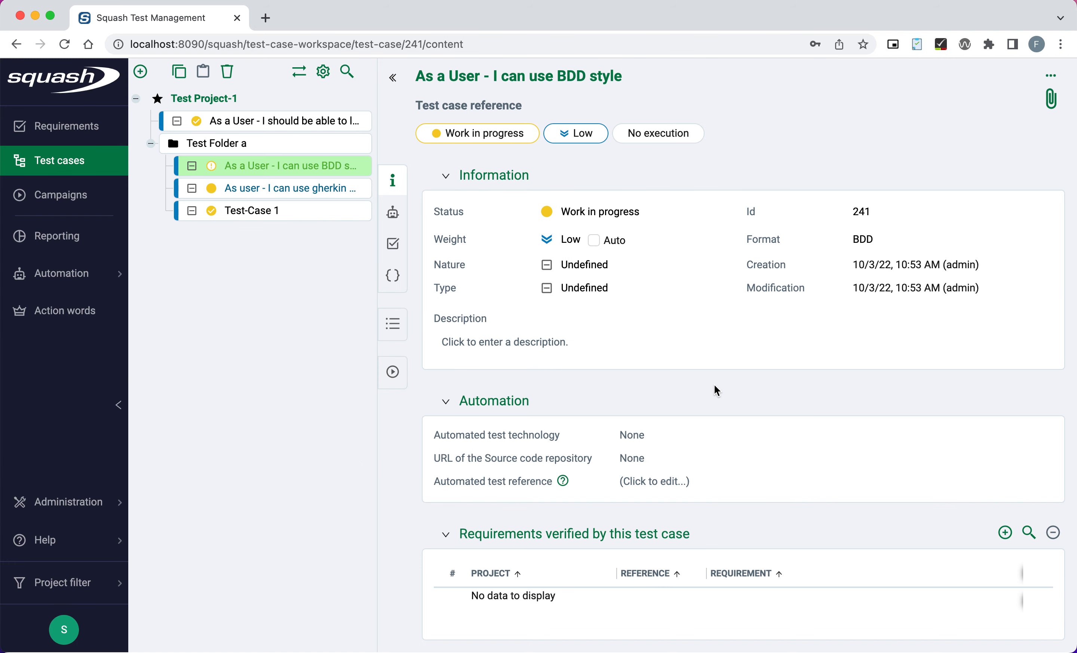
Compare with the first test case, then return to the BDD test case's empty Test steps page.
scroll(714, 385, down, 5)
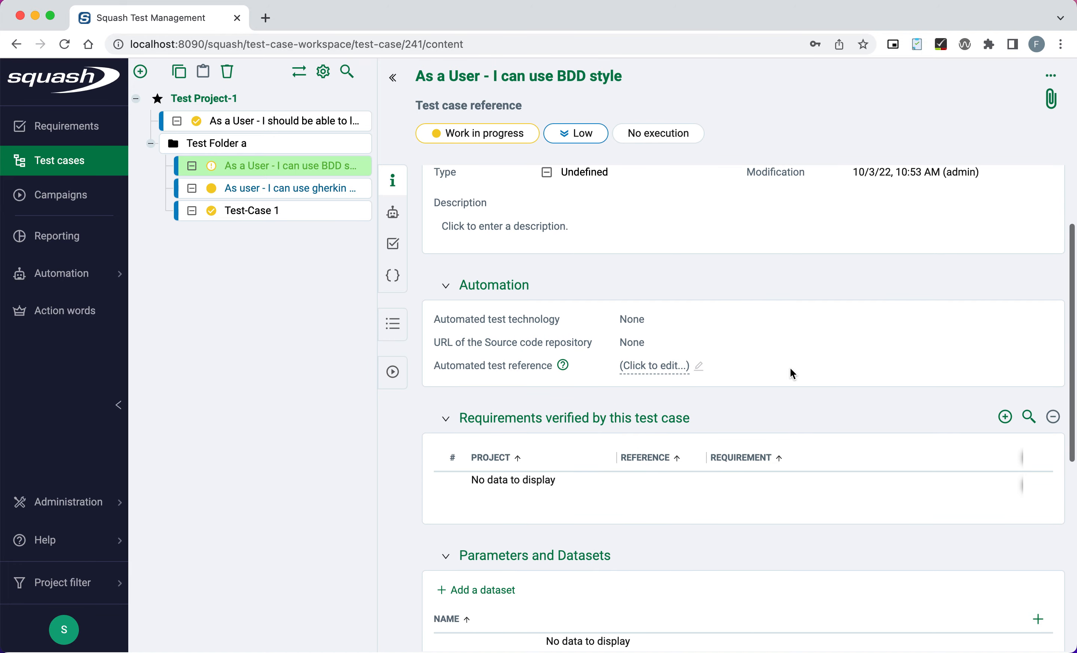
scroll(706, 449, down, 3)
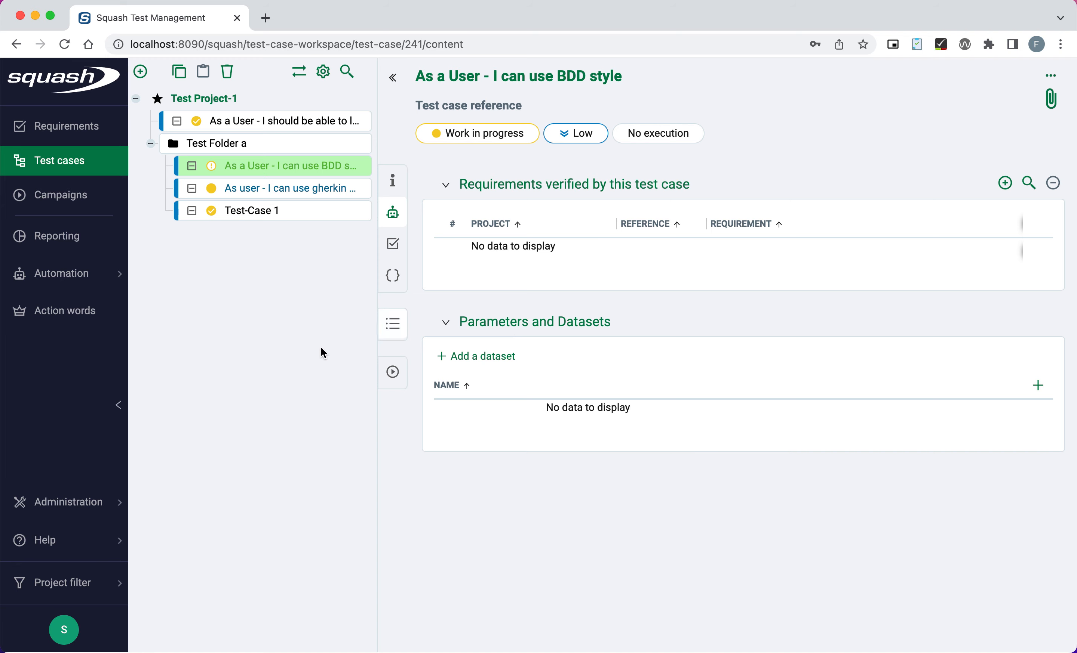
click(262, 129)
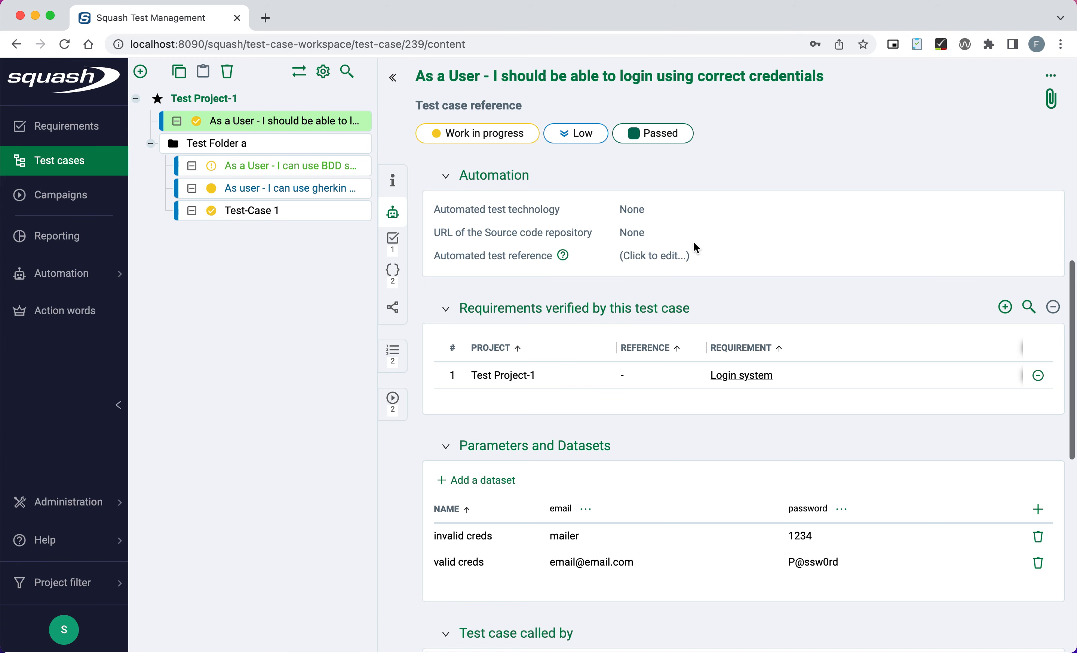
scroll(693, 242, down, 10)
scroll(653, 382, up, 3)
scroll(653, 381, up, 2)
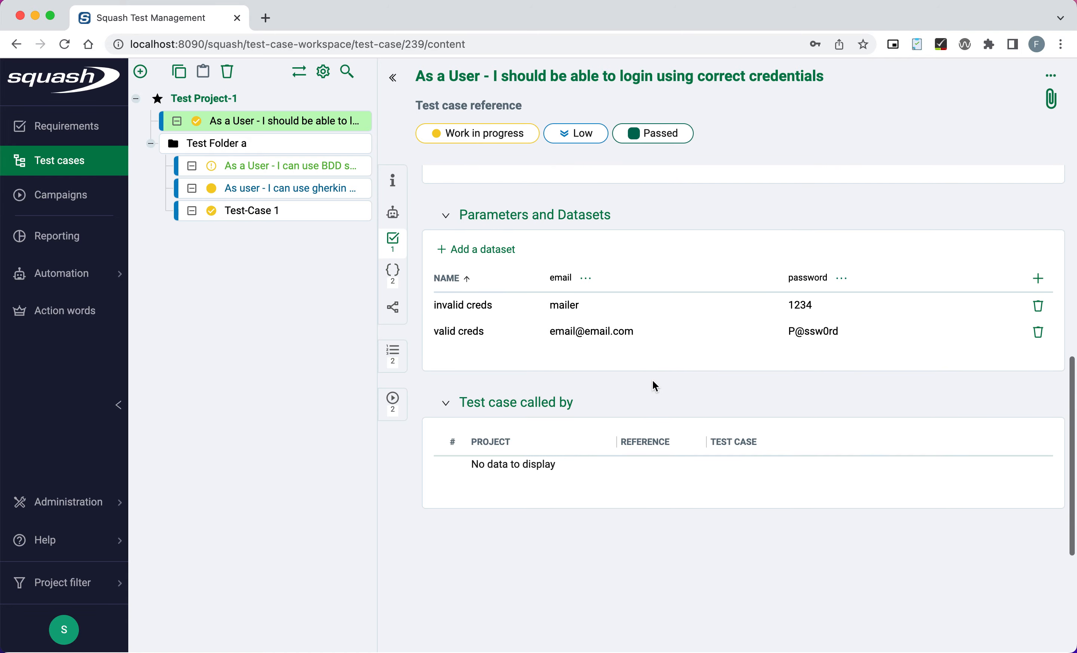
click(288, 167)
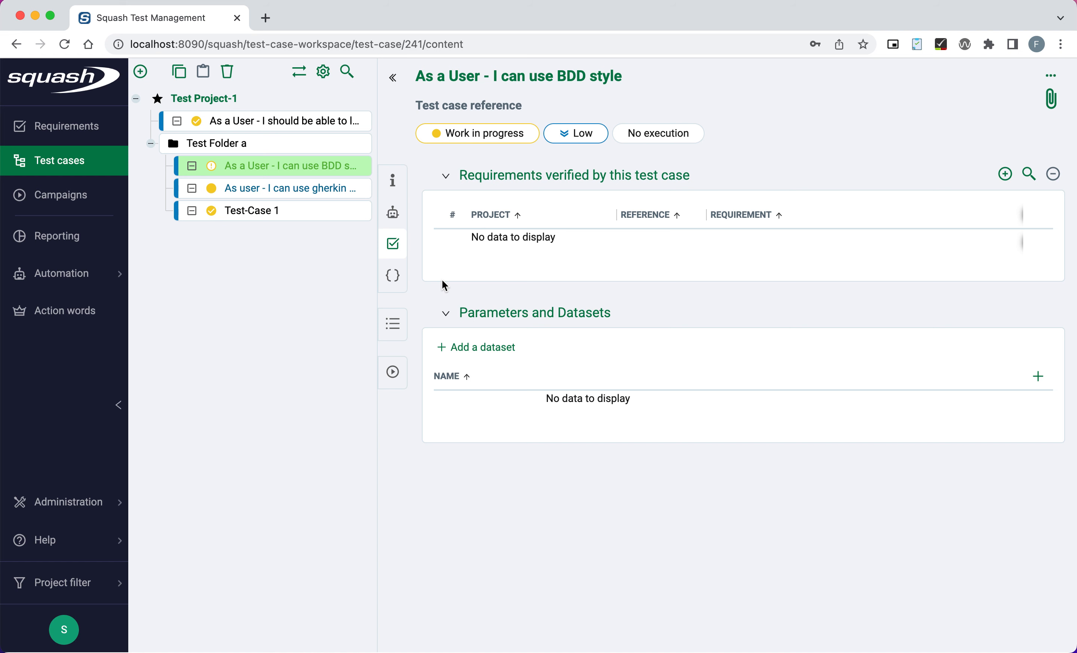
scroll(440, 329, down, 3)
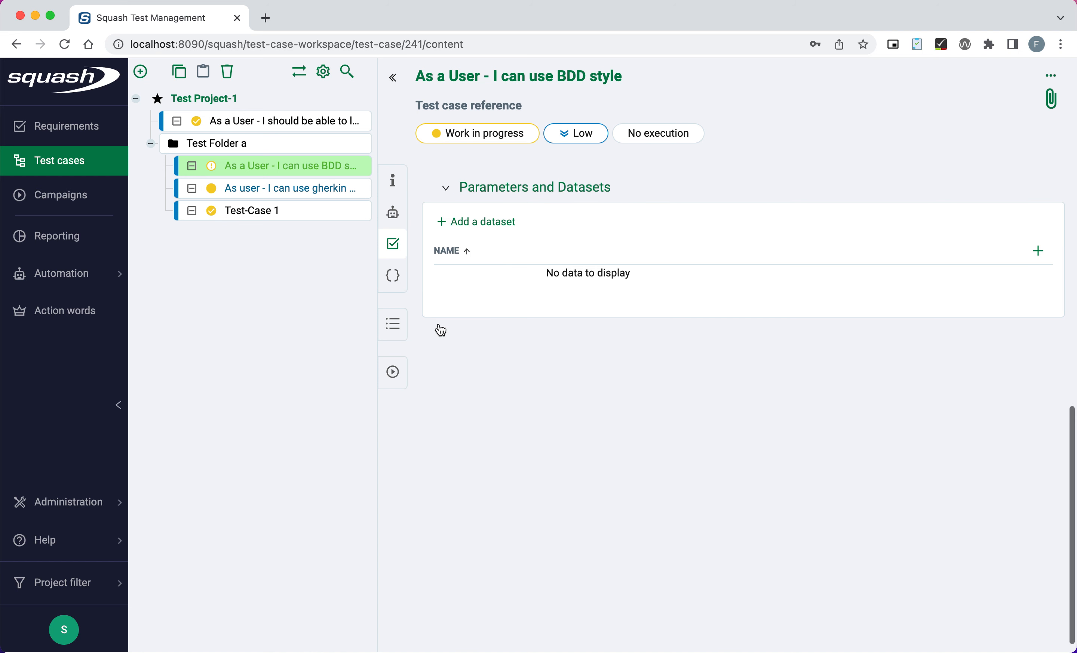
click(394, 325)
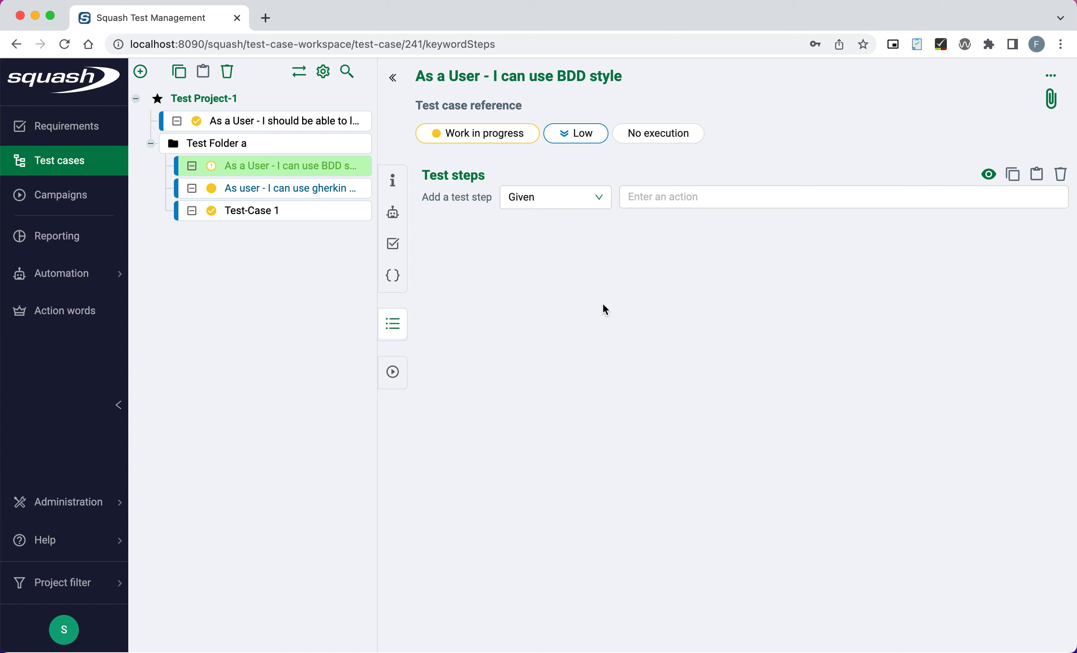
Add step 1 with keyword Given and action 'Open the app'.
click(700, 200)
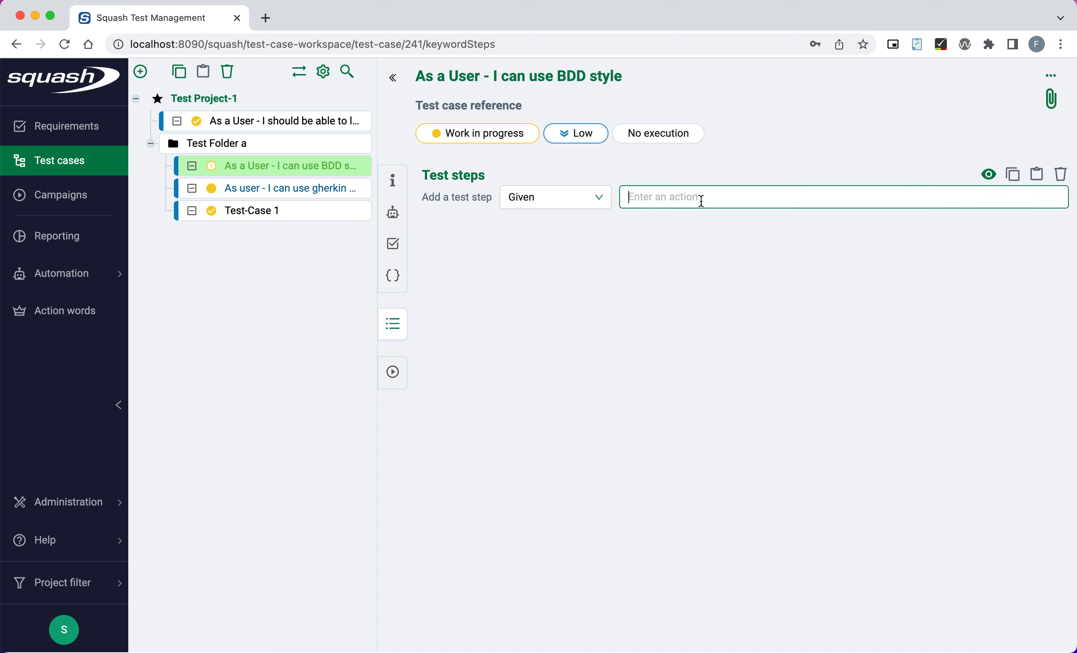
click(596, 204)
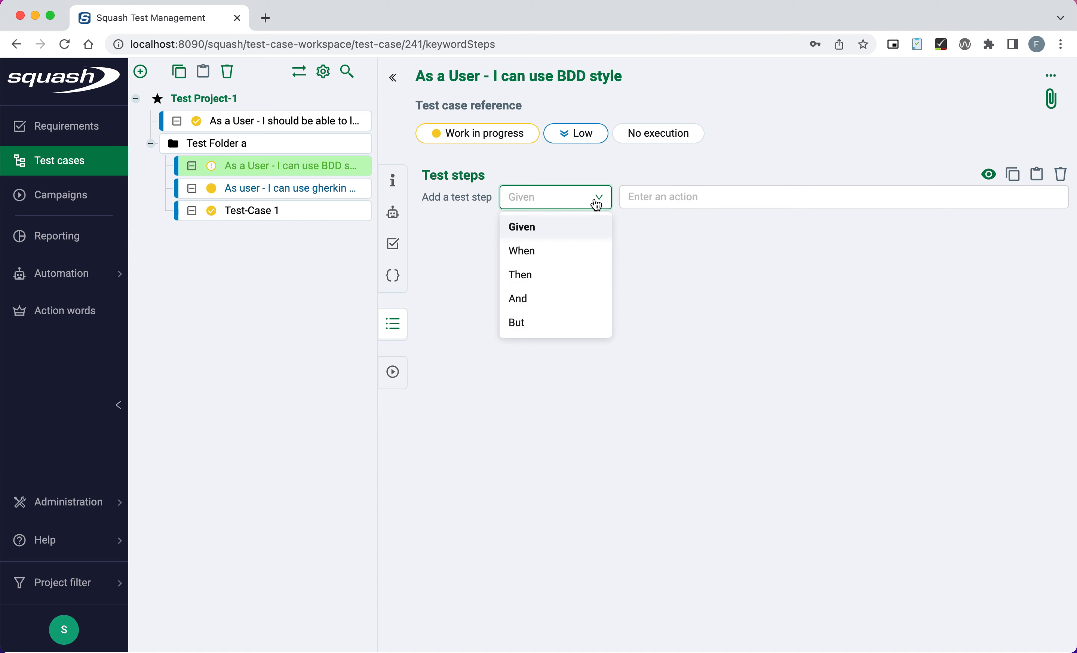
click(573, 229)
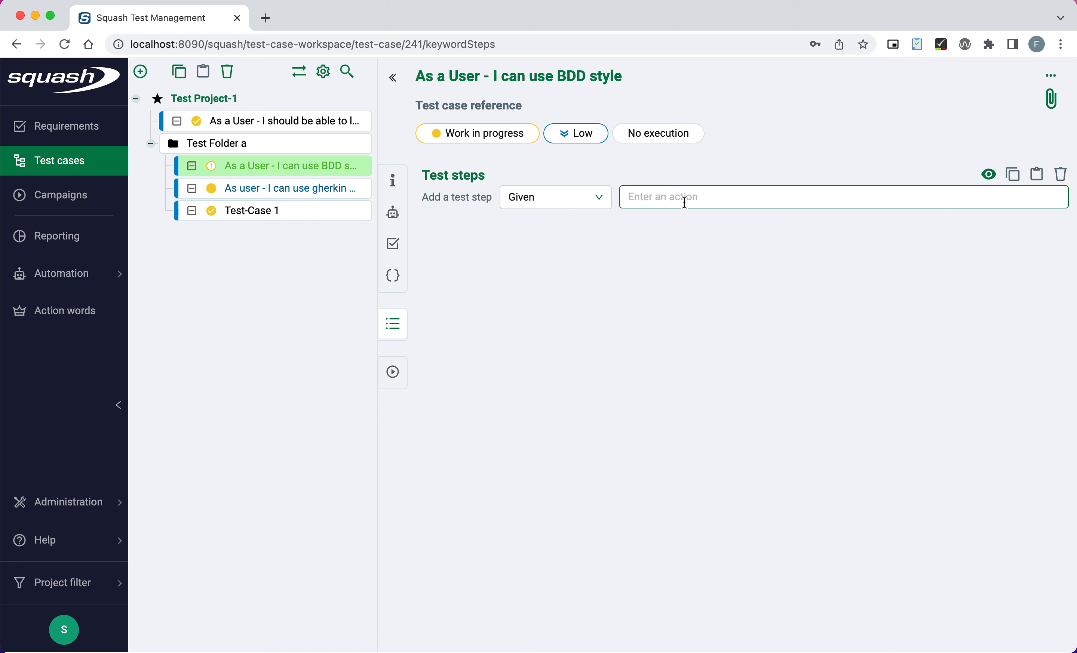
text(Open the app)
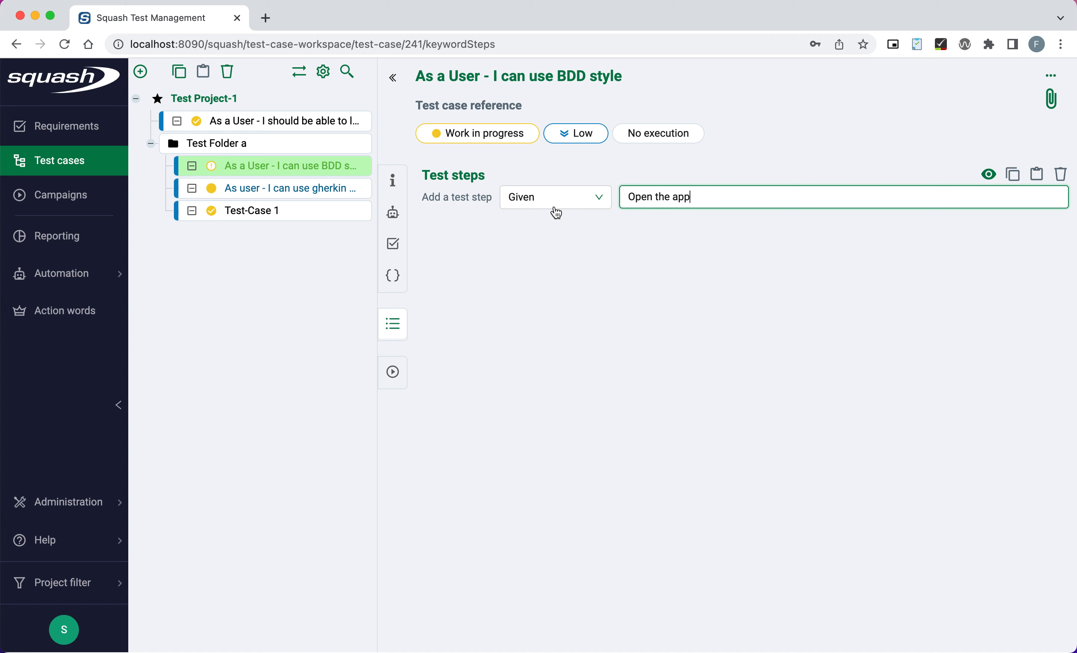
key(Return)
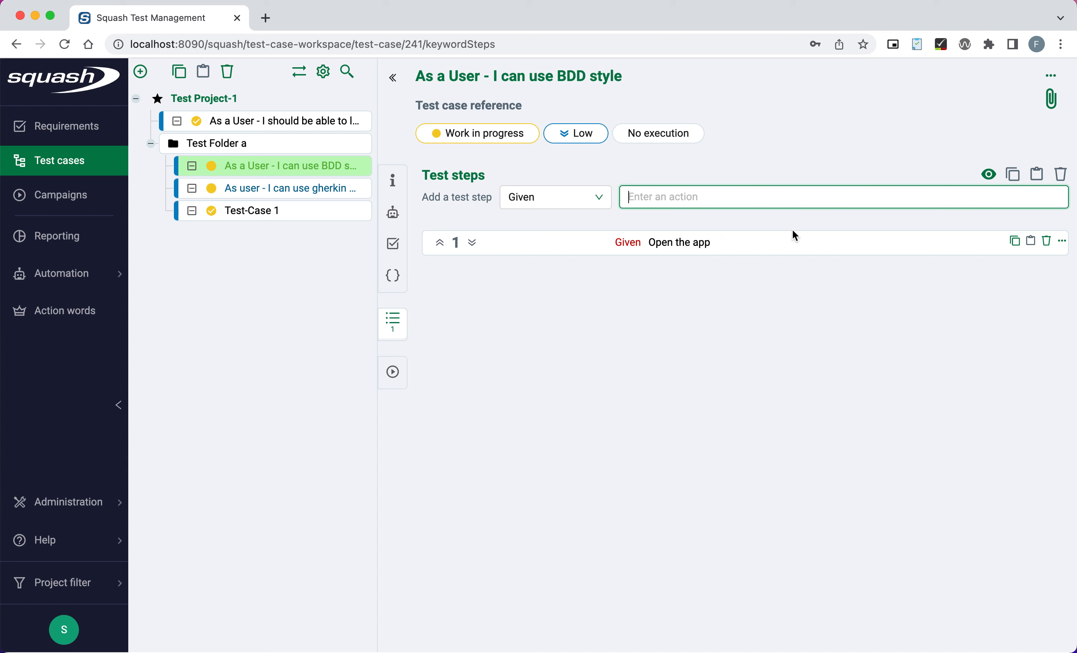
Add a When step: 'username and password field is visible'.
click(603, 202)
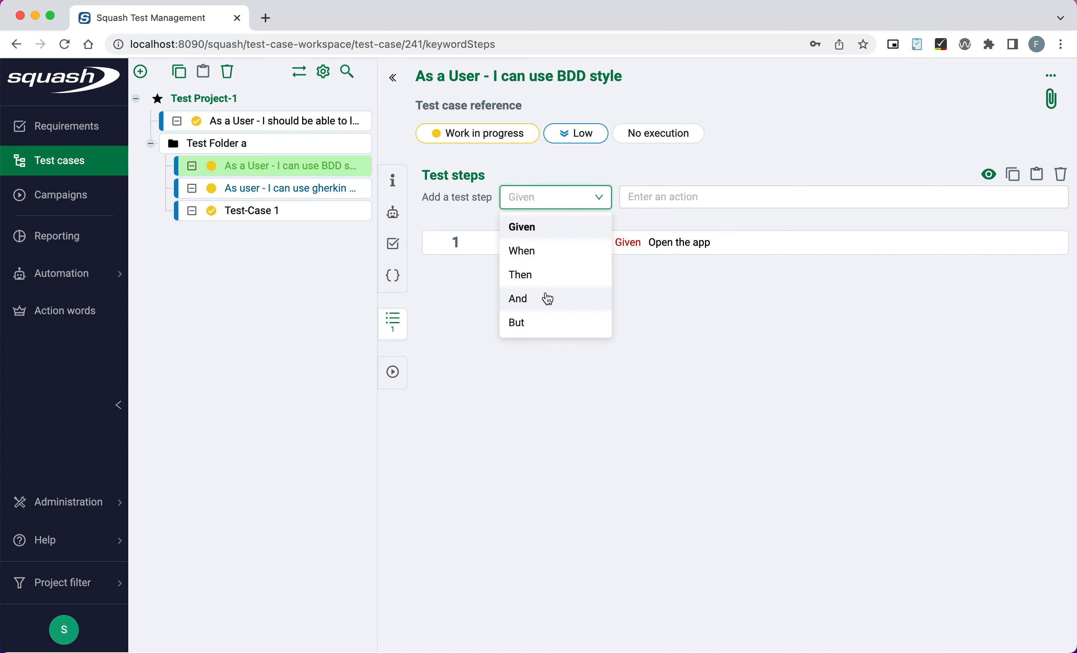
click(557, 254)
click(695, 205)
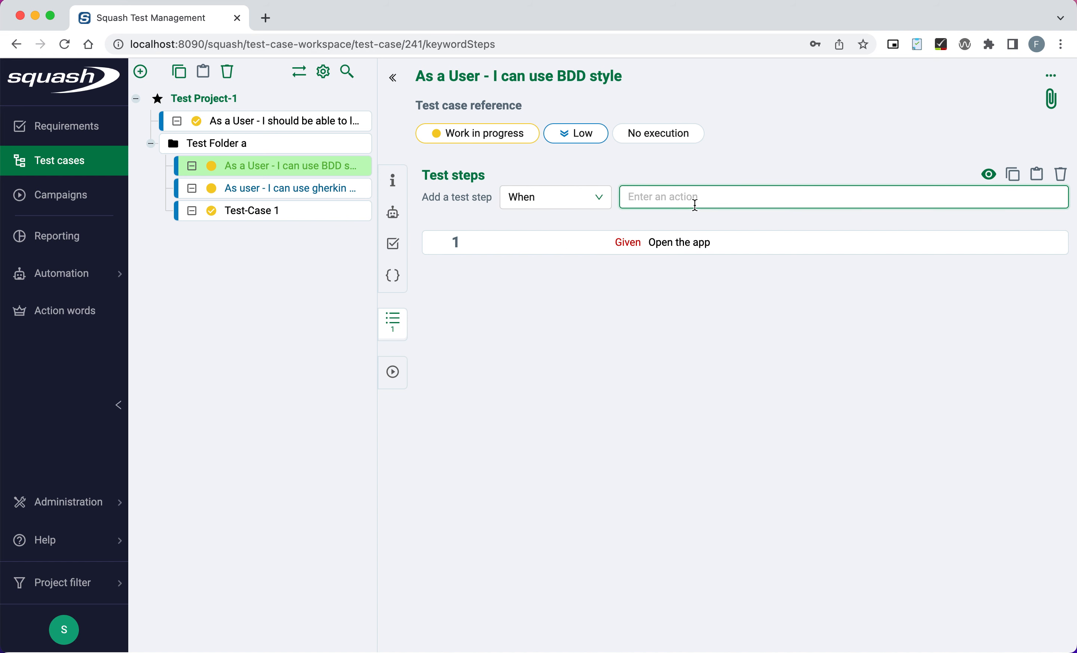
text(username and password field is visible)
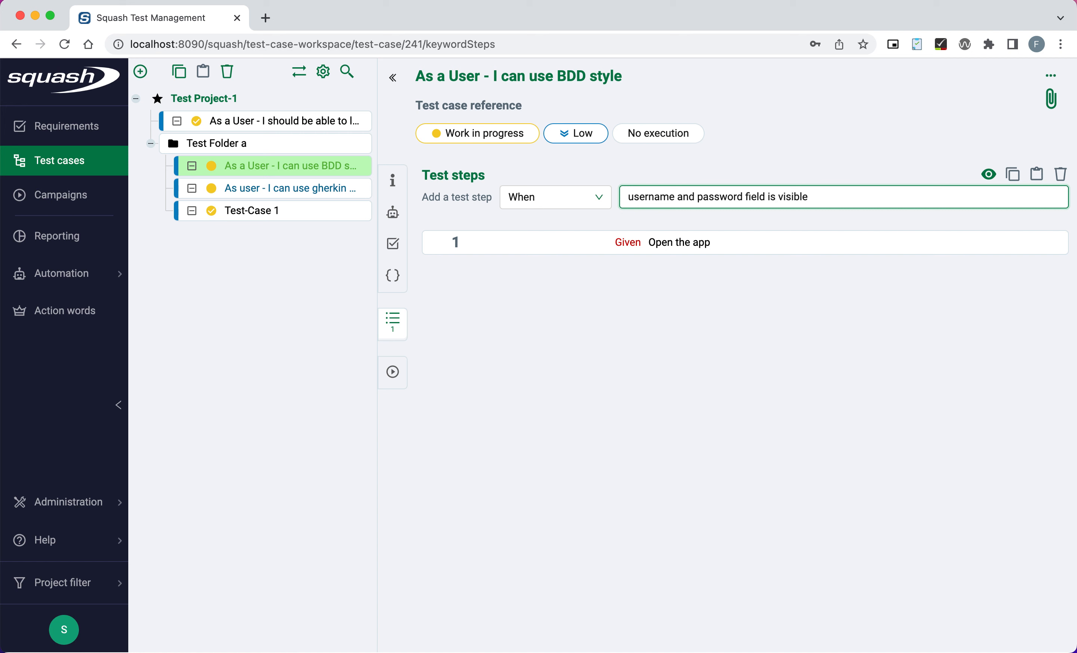
key(Return)
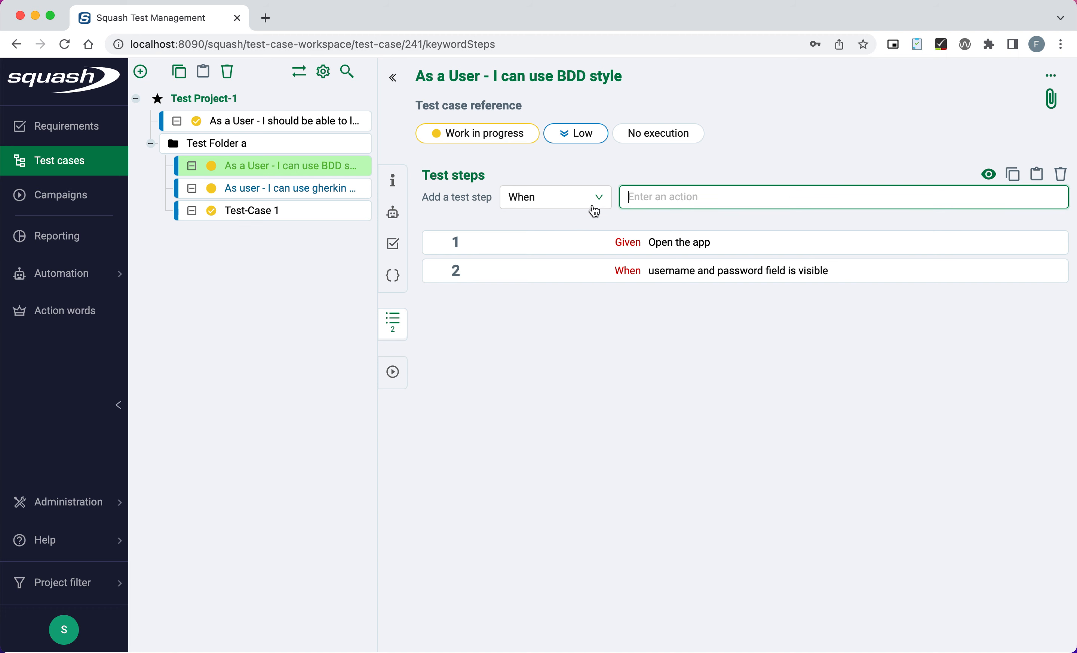
Add a Then step: 'input correct username and password'.
click(574, 202)
click(533, 287)
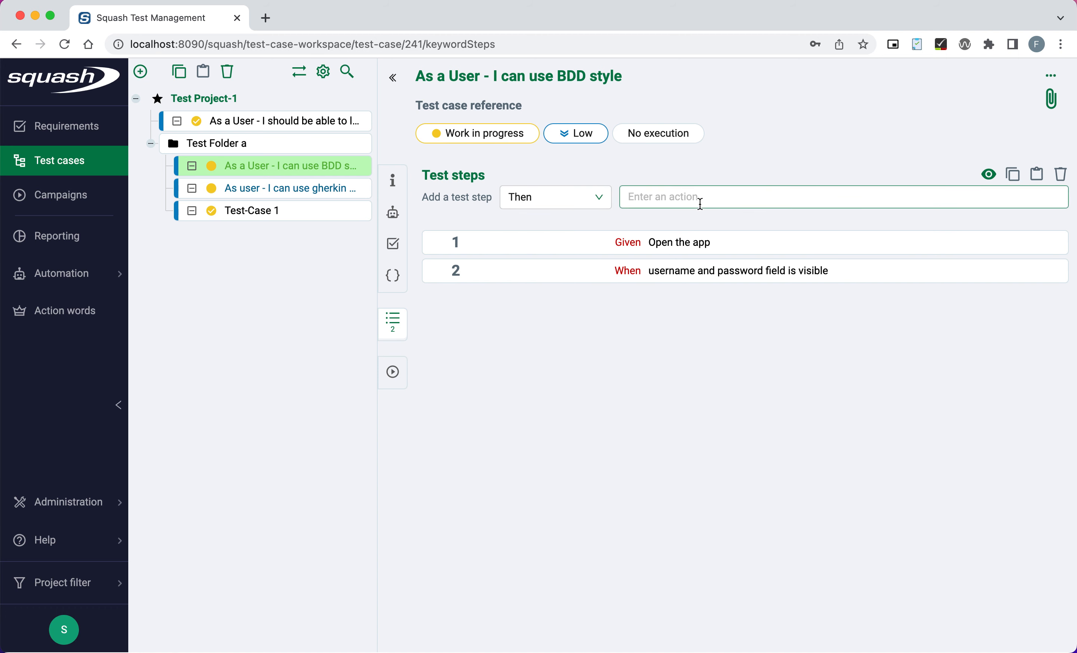
click(717, 196)
text(inpu)
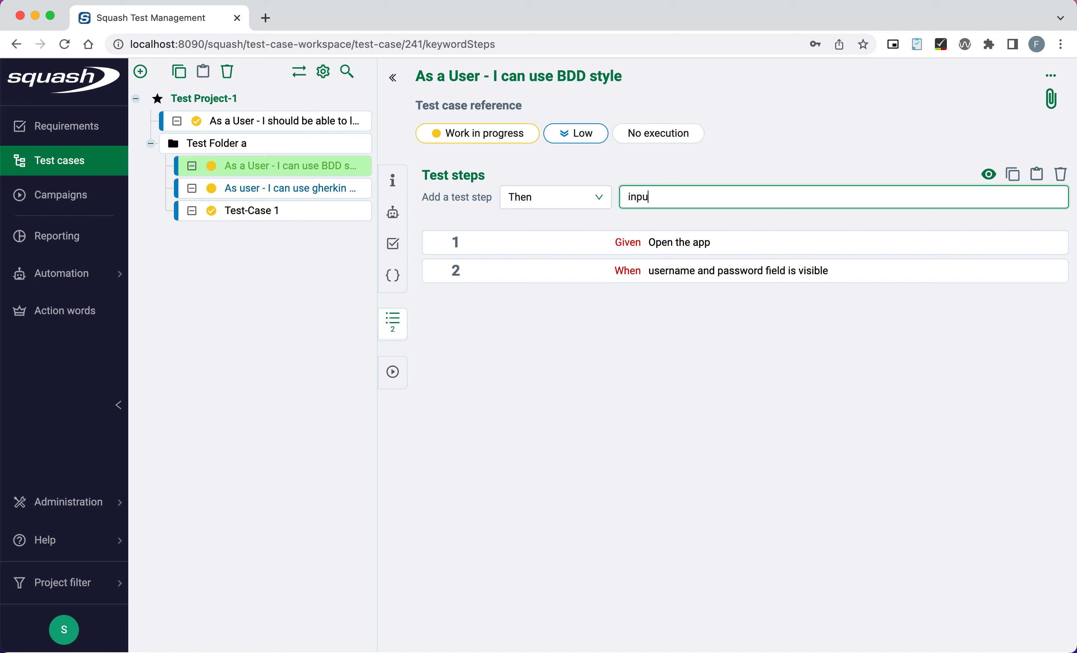
text(t correct username and pas)
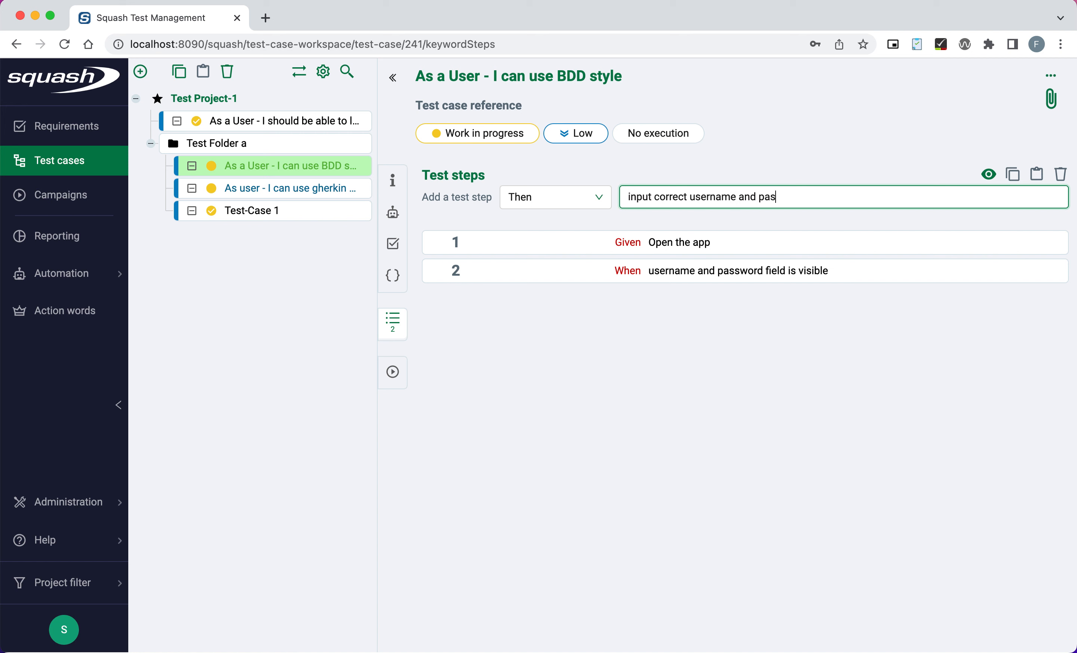
text(sword)
key(Return)
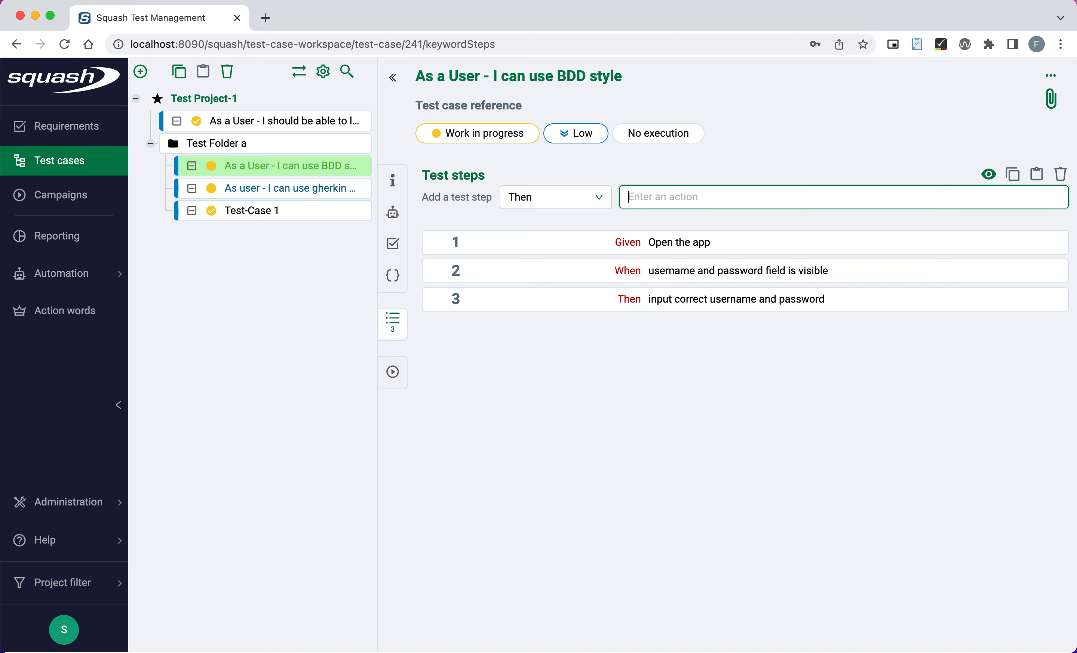
Add an And step: 'Click login button' as step 4.
click(573, 201)
click(552, 304)
click(695, 196)
text(Click login button)
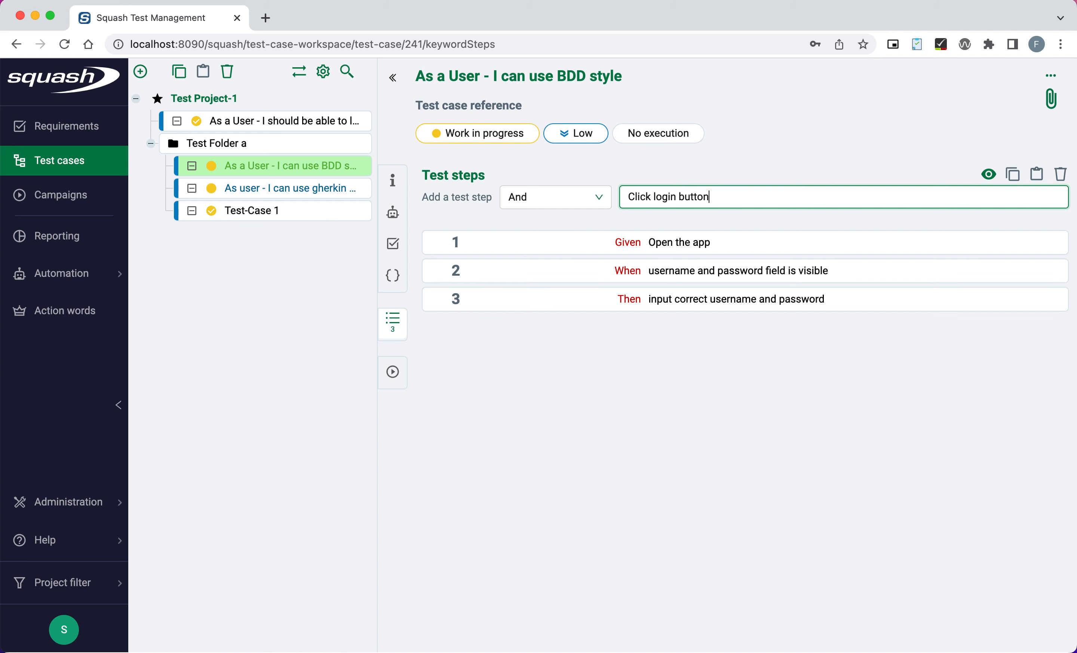
key(Return)
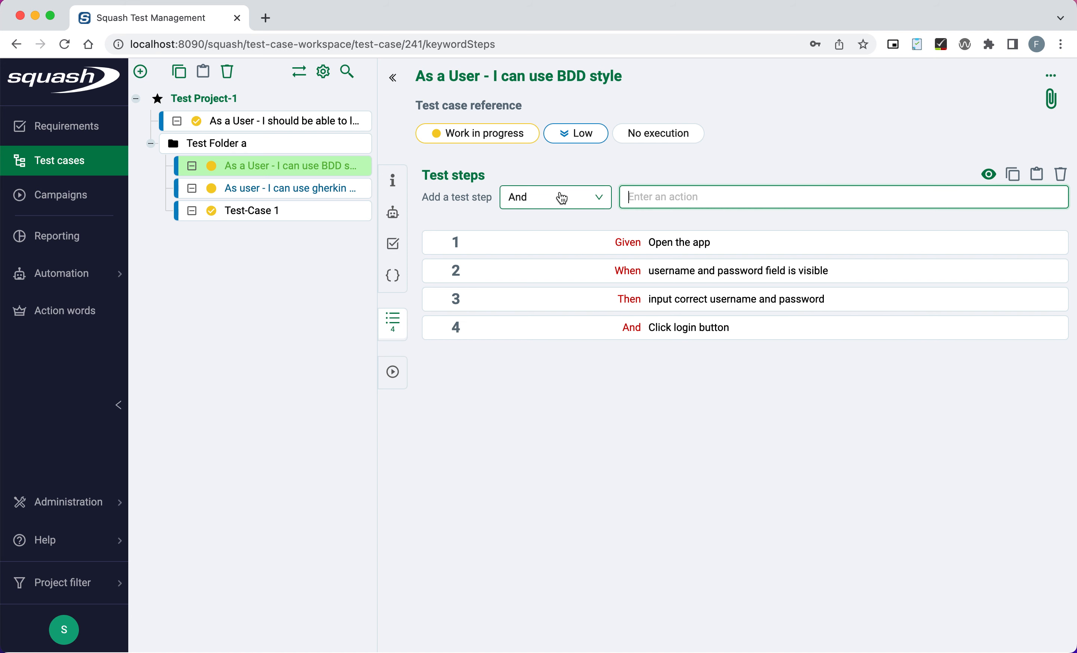
click(561, 198)
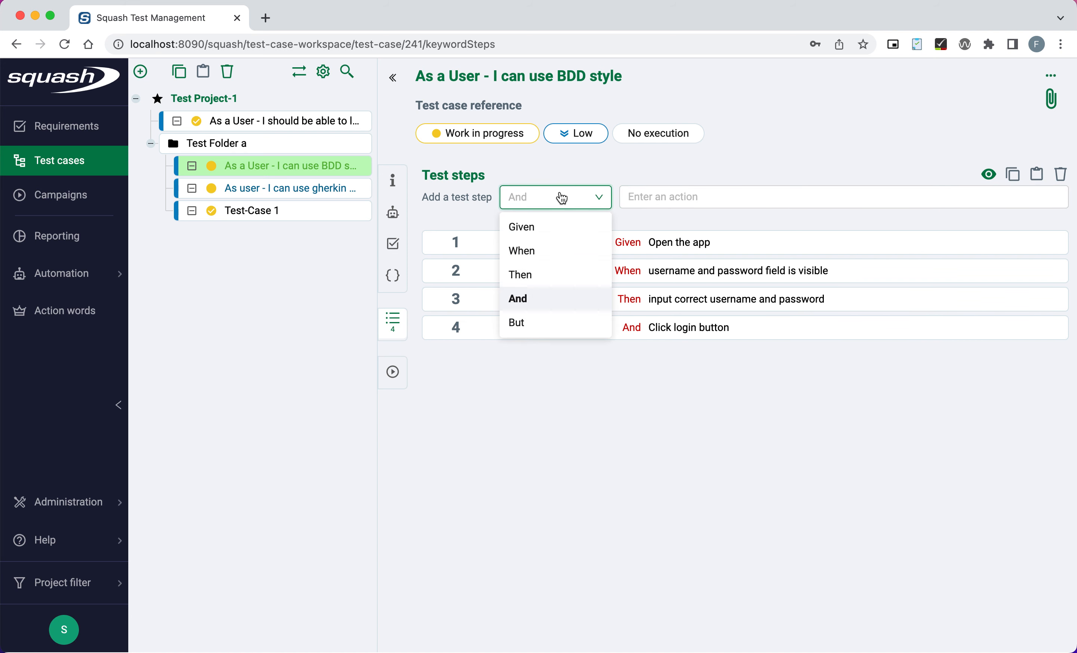
click(769, 175)
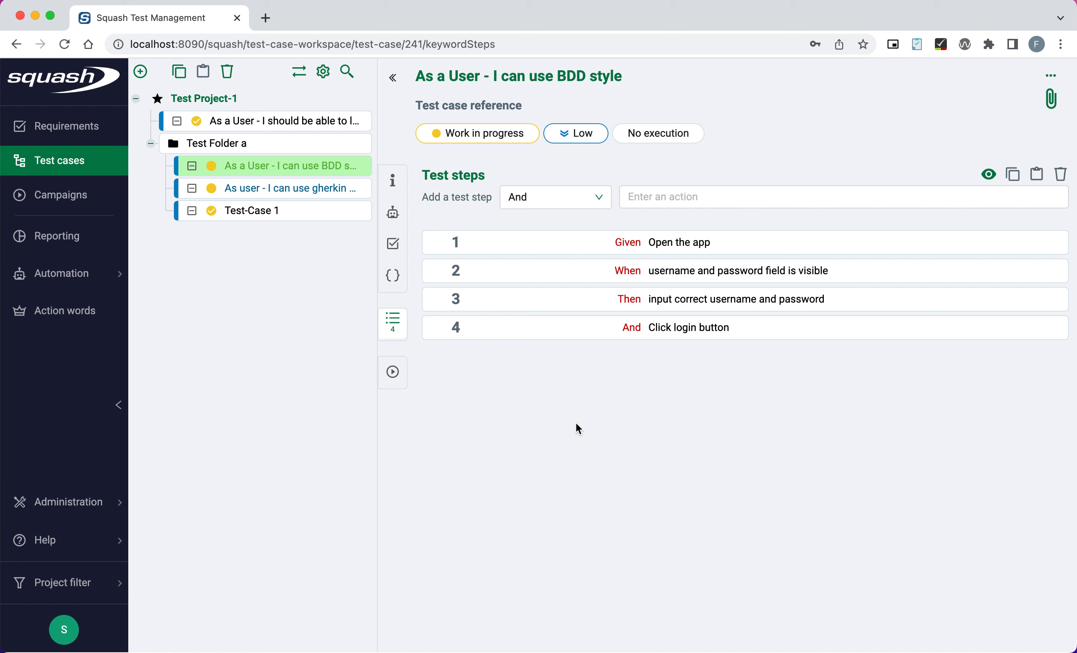
click(587, 200)
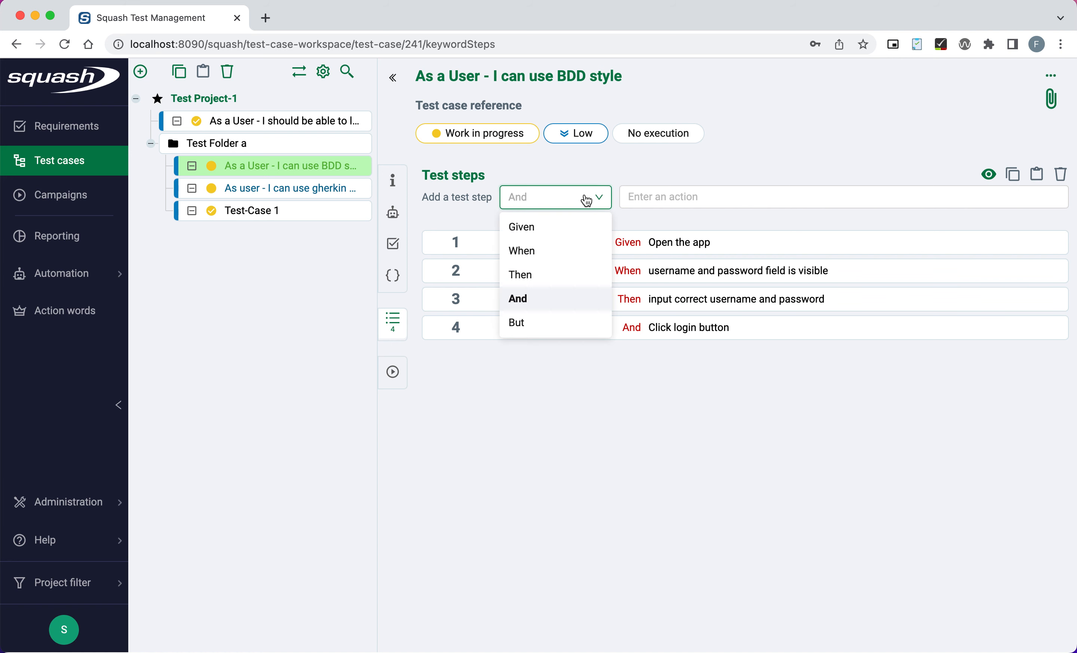
click(633, 477)
click(760, 194)
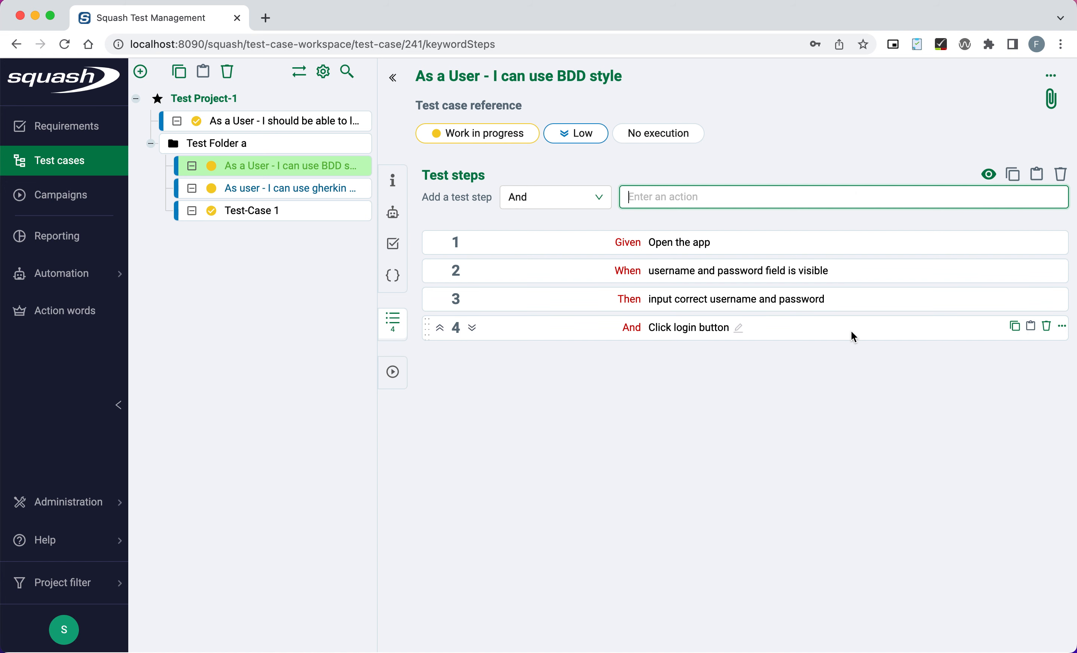
click(1015, 328)
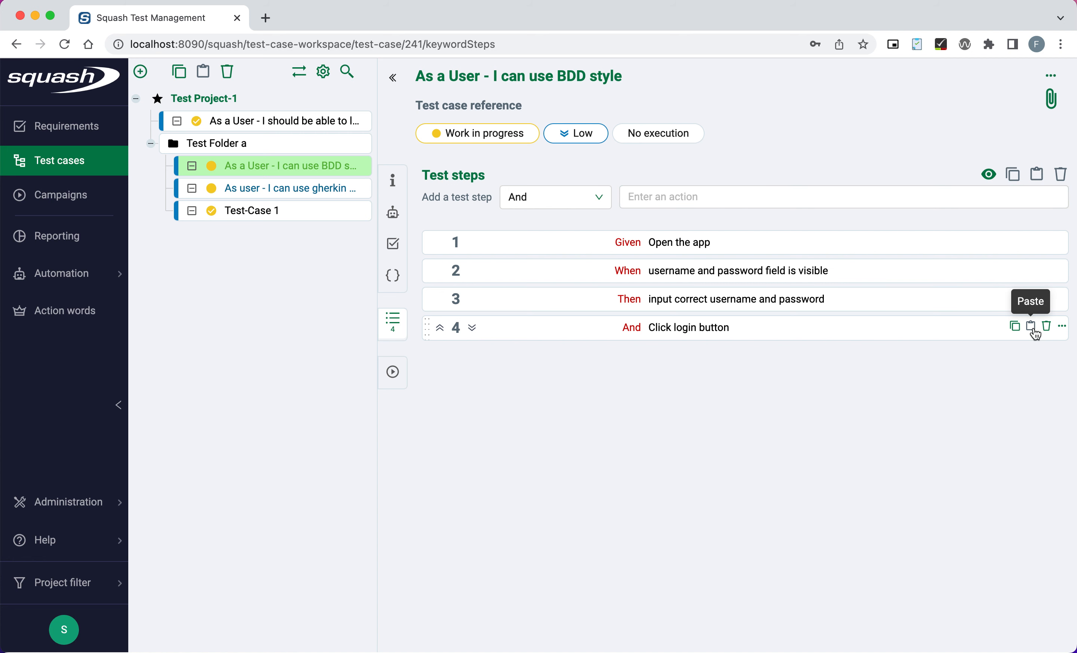
click(1014, 328)
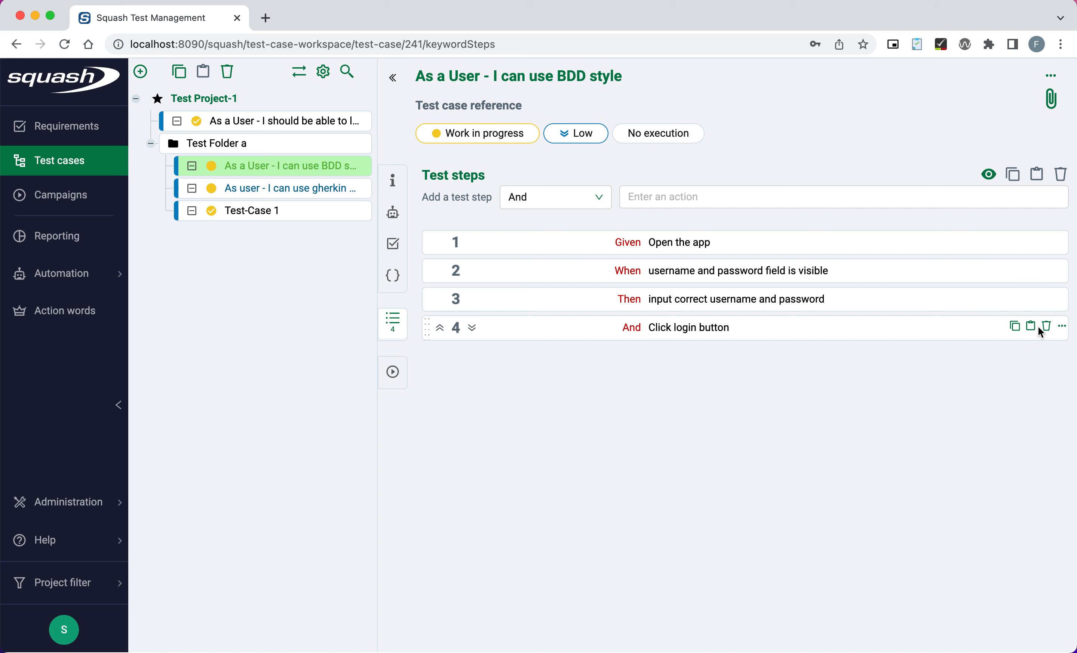
click(1030, 327)
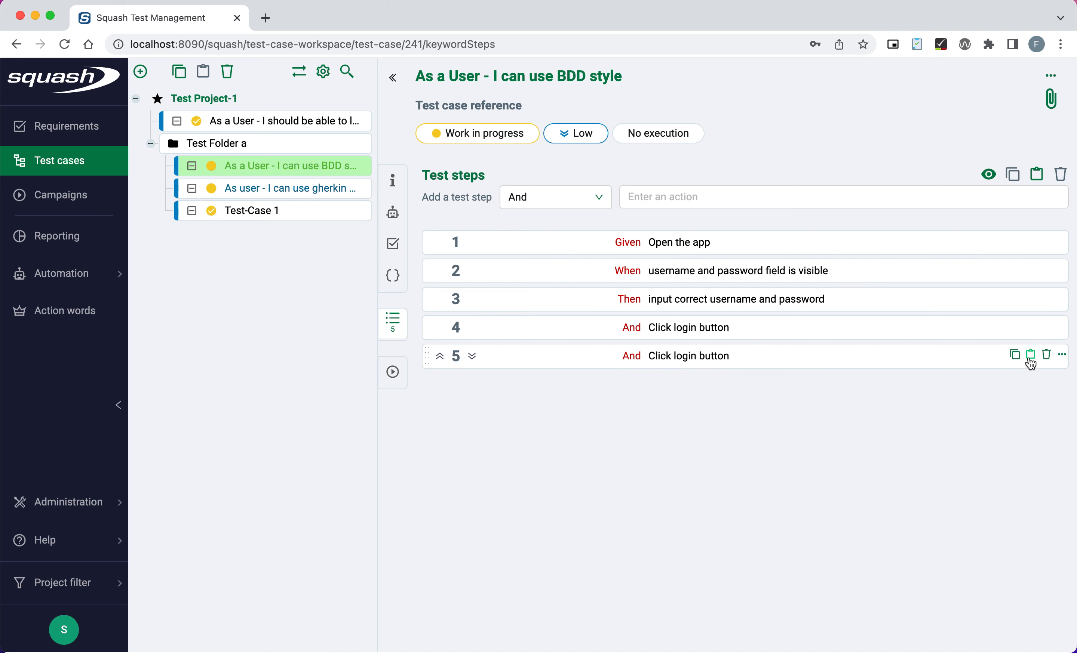
click(1046, 355)
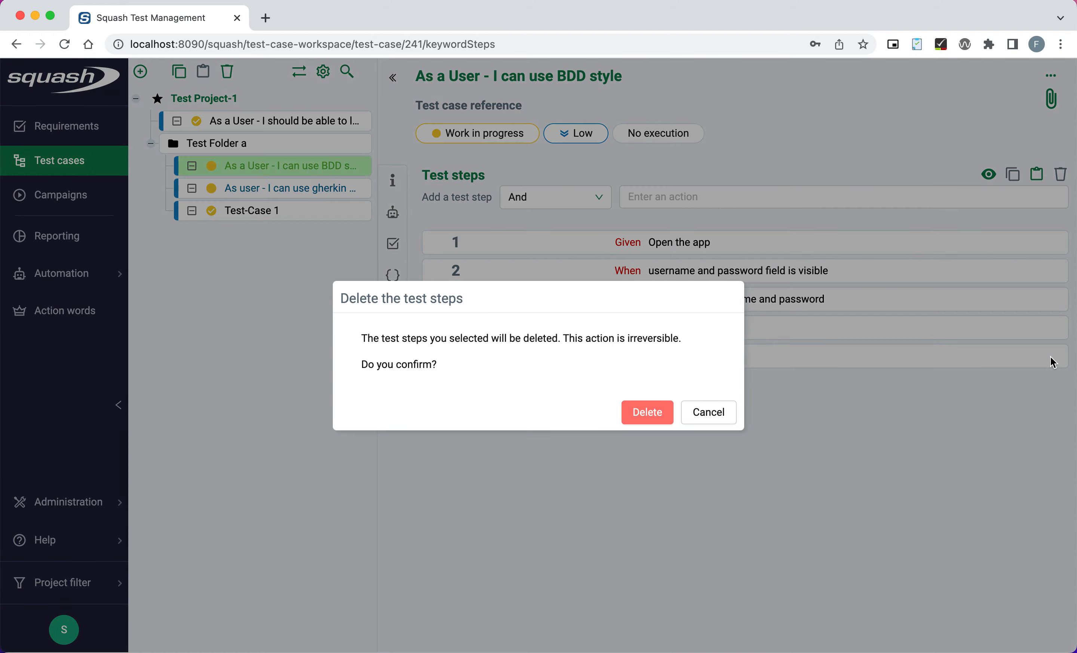
click(633, 416)
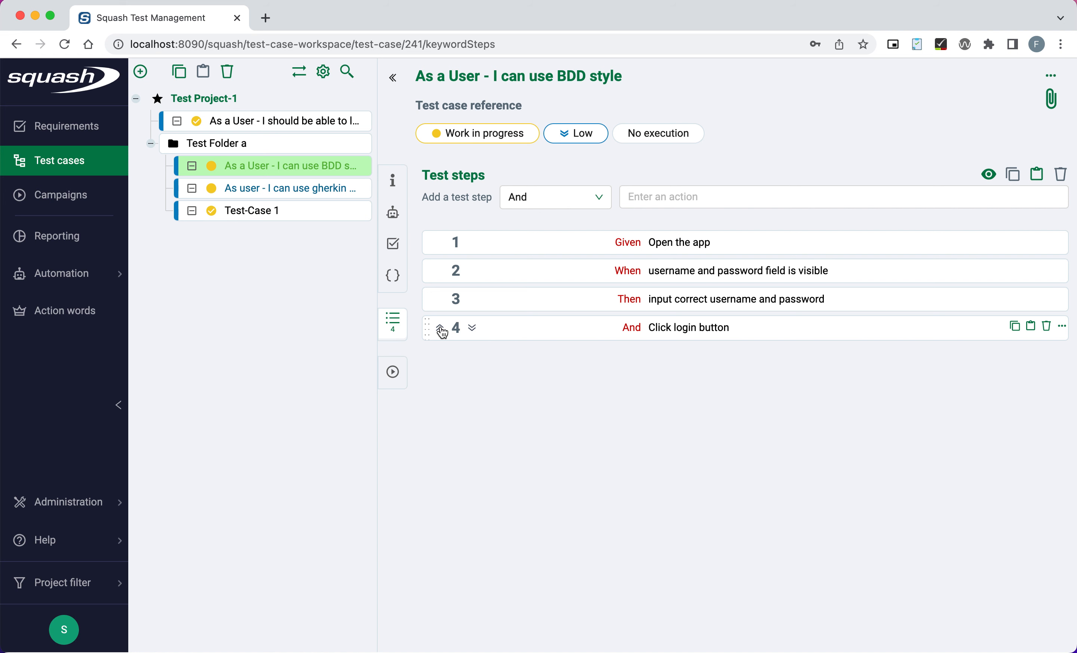
click(440, 329)
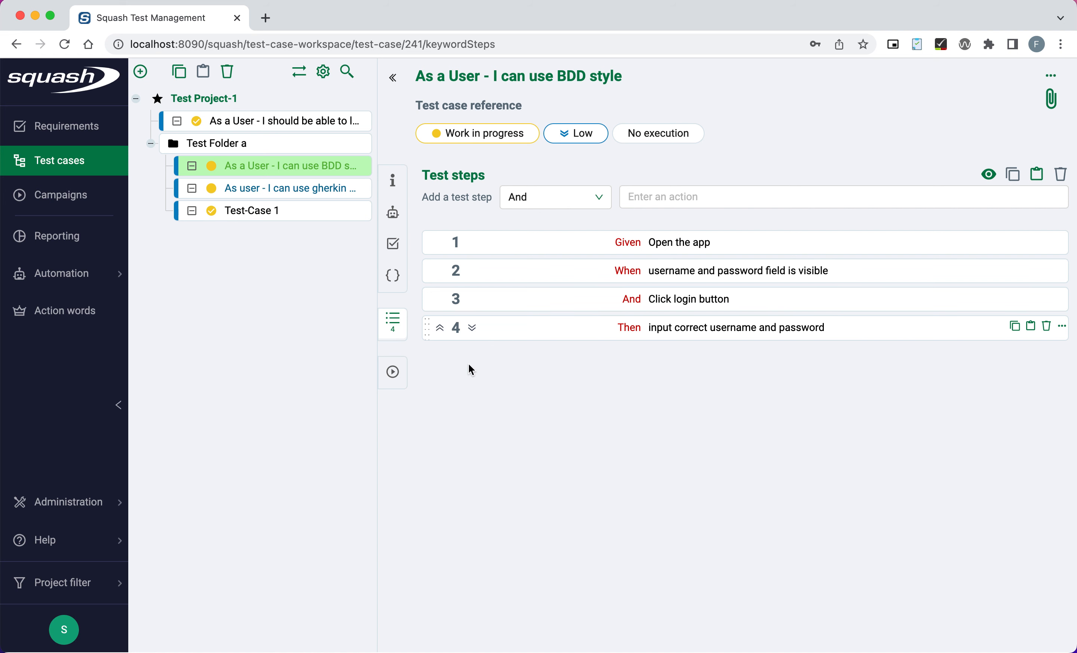
click(440, 328)
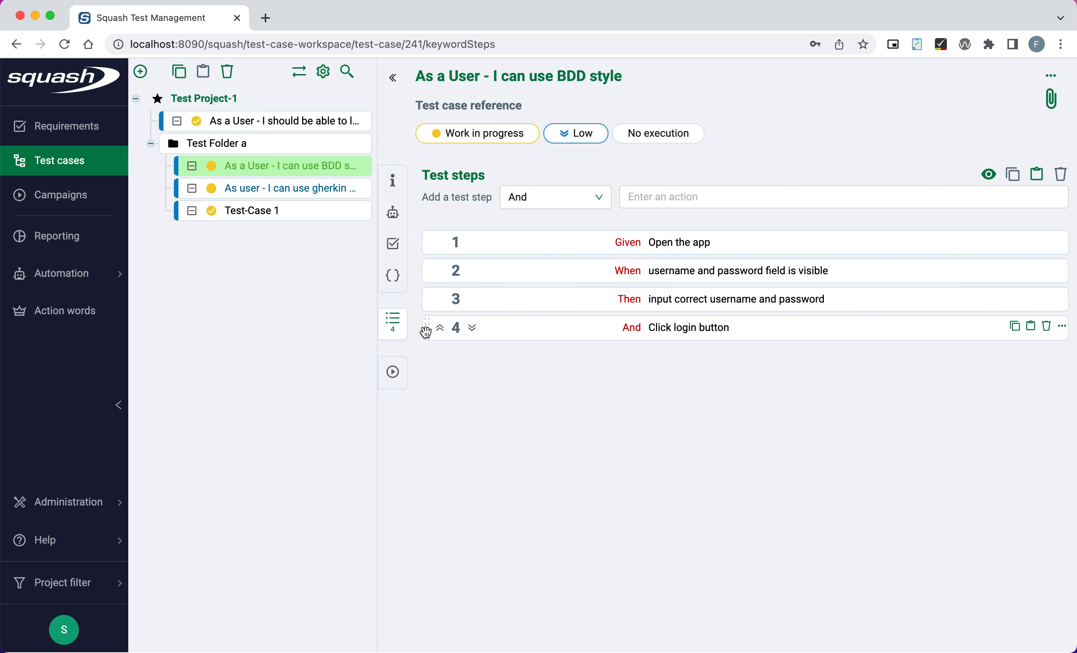
mouse_move(425, 331)
mouse_down()
mouse_move(429, 269)
mouse_move(429, 347)
mouse_up()
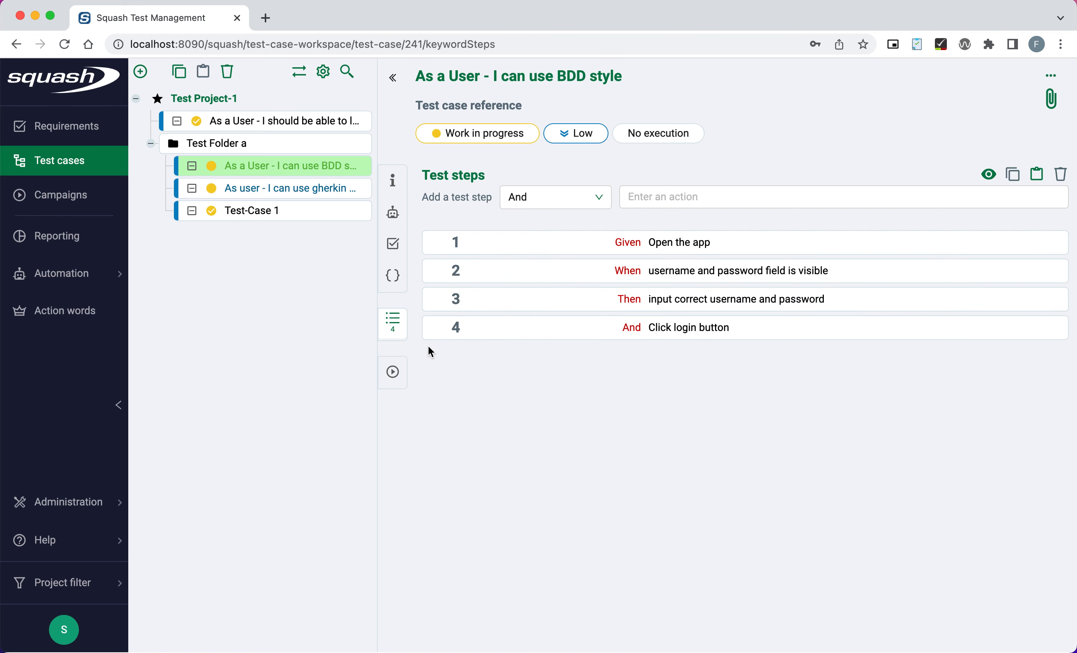
click(392, 374)
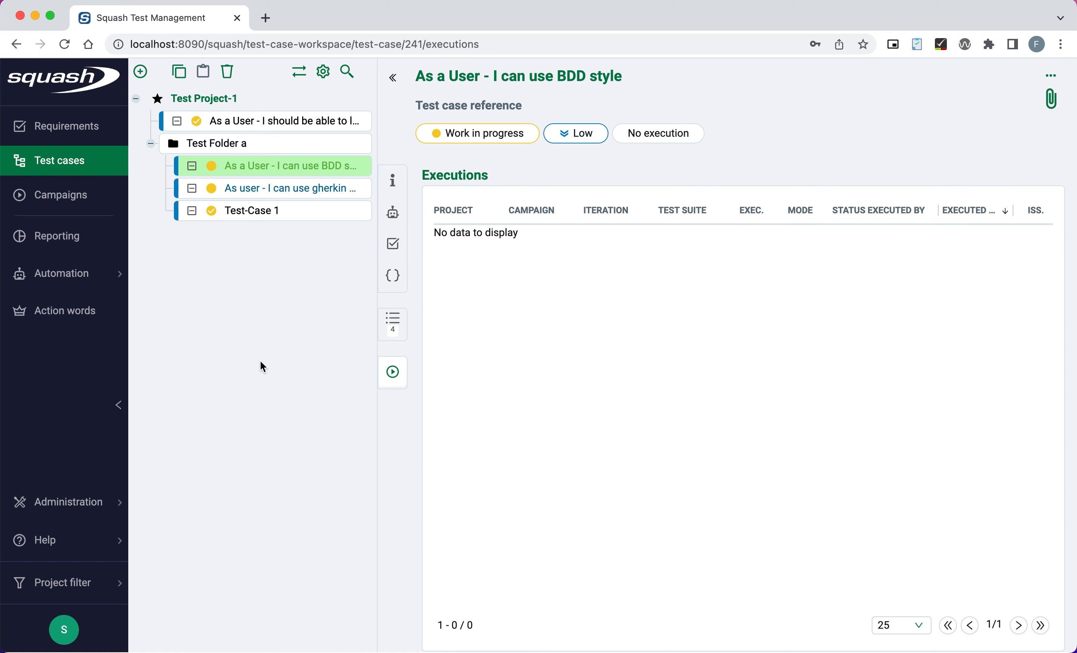
Open the 'login with correct credentials' test case.
click(268, 122)
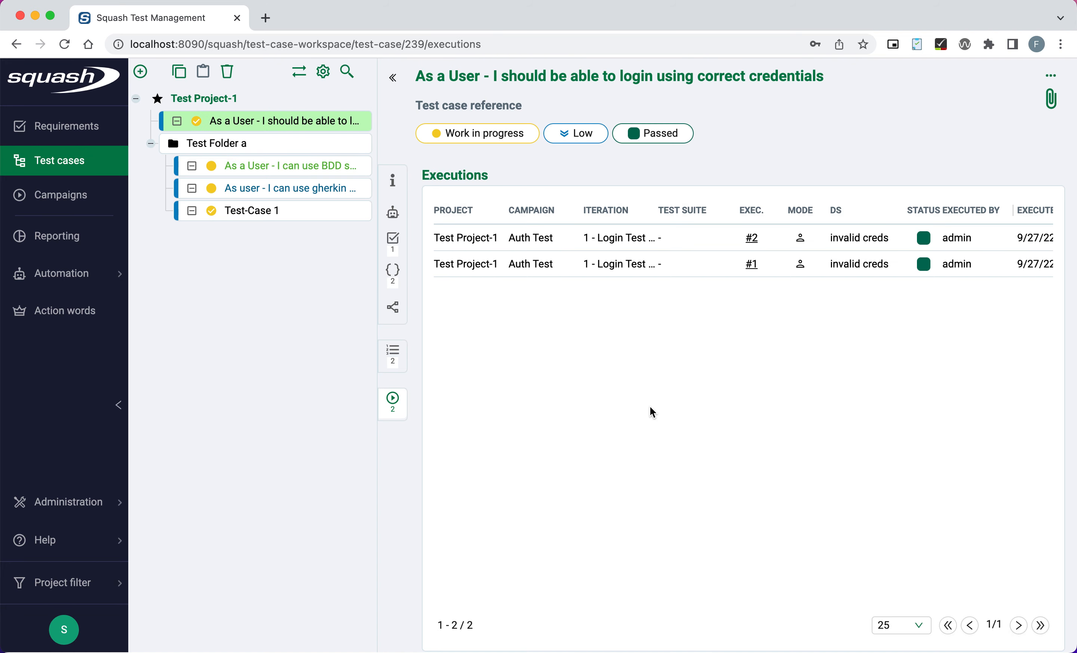